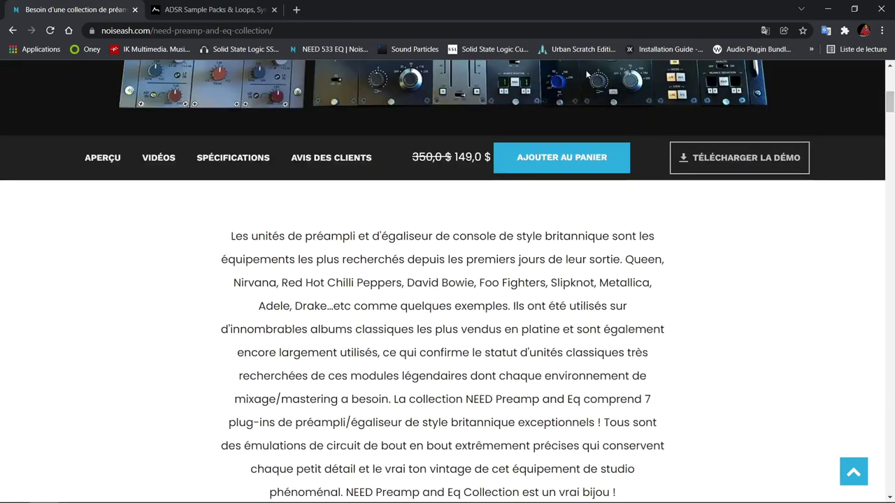
Look over the discounted NoiseAsh plugins in the ADSR store search results.
left_click(210, 9)
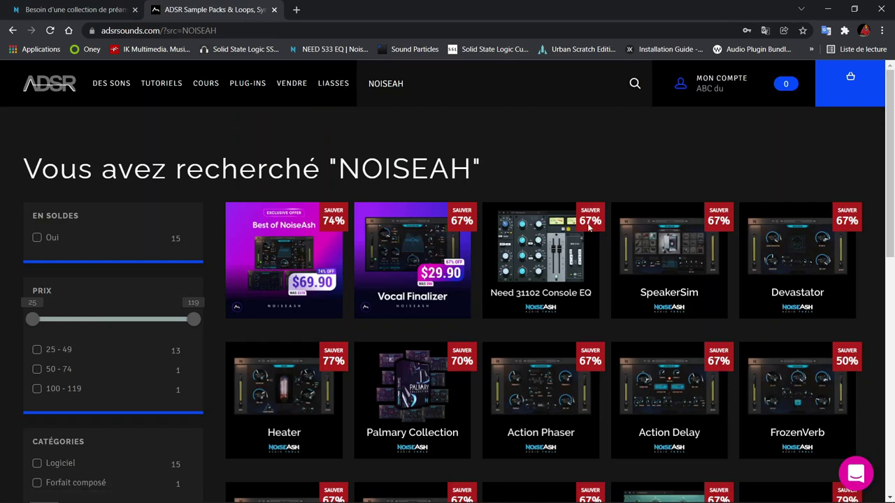
mouse_move(893, 106)
left_mouse_down()
mouse_move(893, 178)
mouse_move(893, 109)
left_mouse_up()
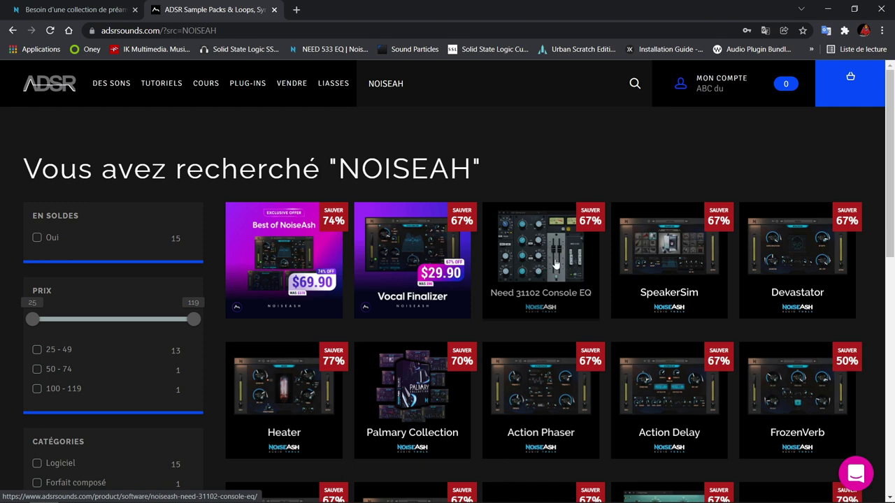
scroll(556, 264, "down", 2)
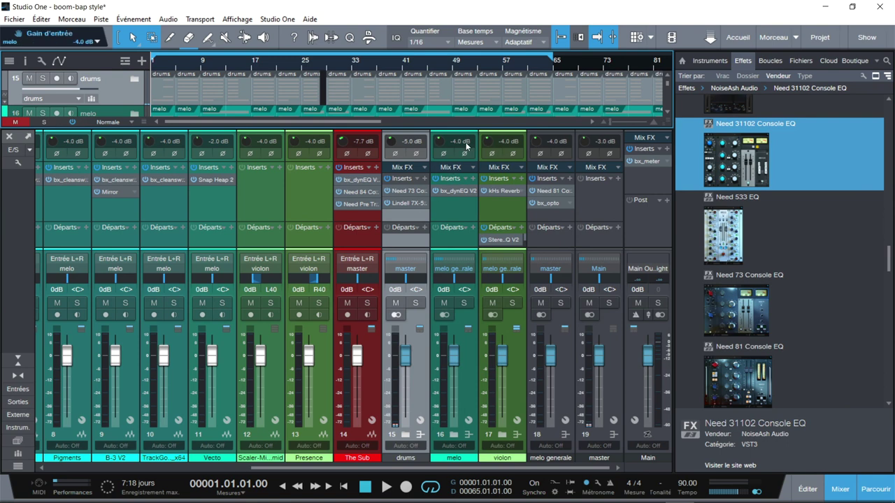
Play the song in Studio One's full arrangement view and inspect the tracks inside the drums, melo and violon folders, collapsing each one.
key("F3")
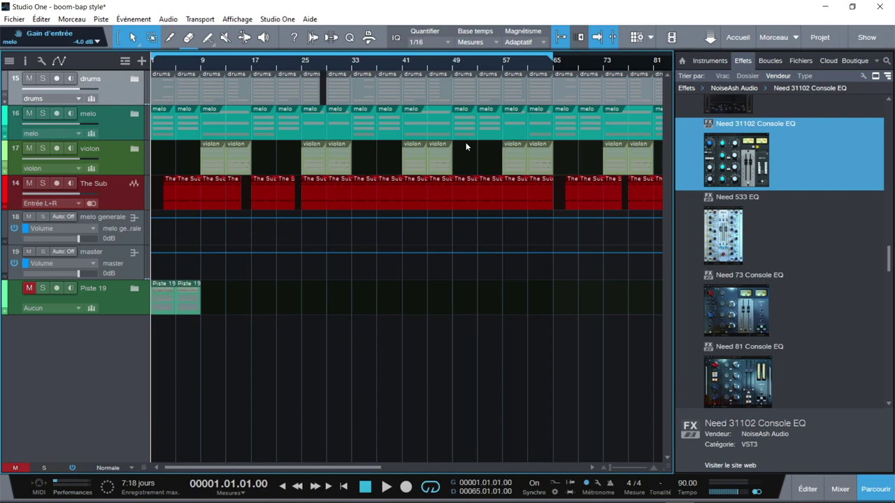
key("space")
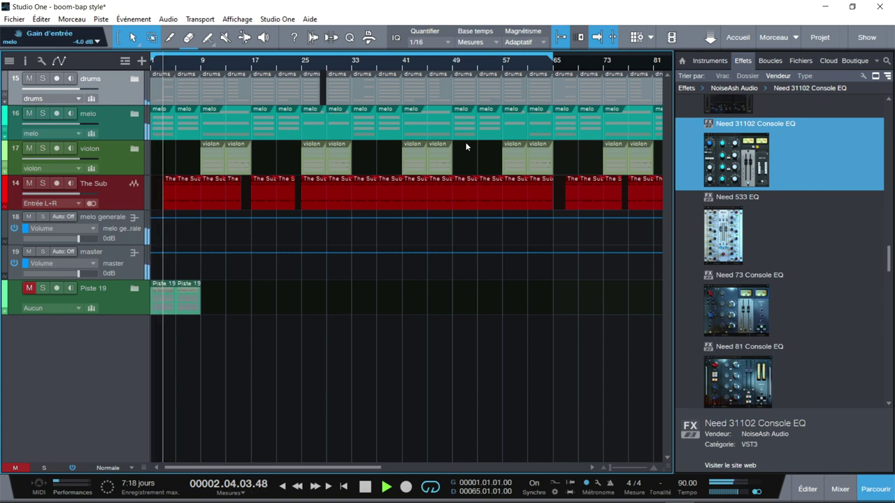
left_click(135, 79)
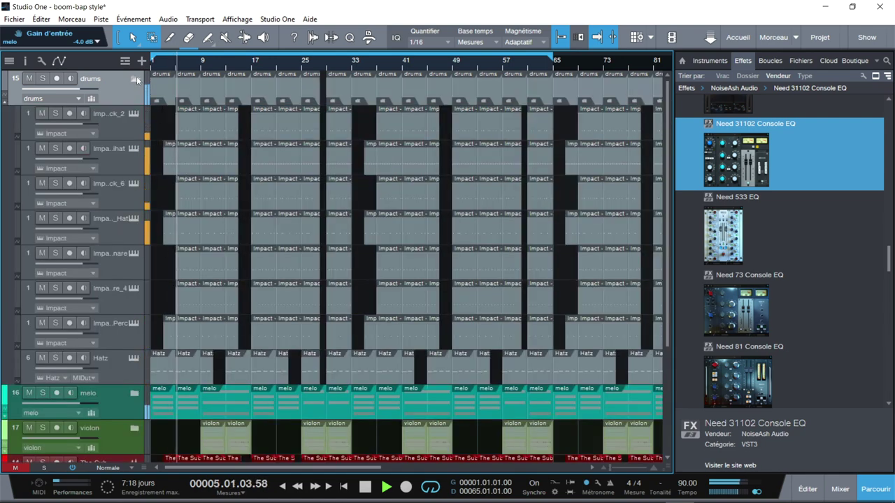
left_click(135, 78)
left_click(135, 113)
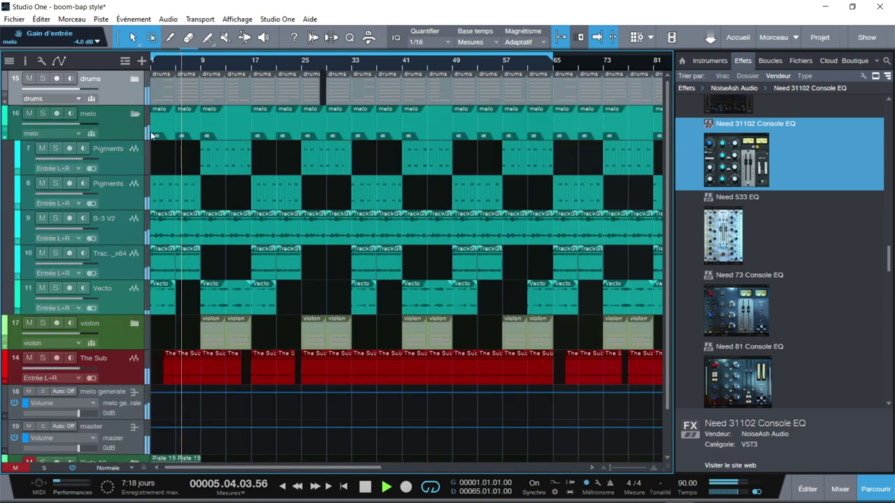
left_click(135, 324)
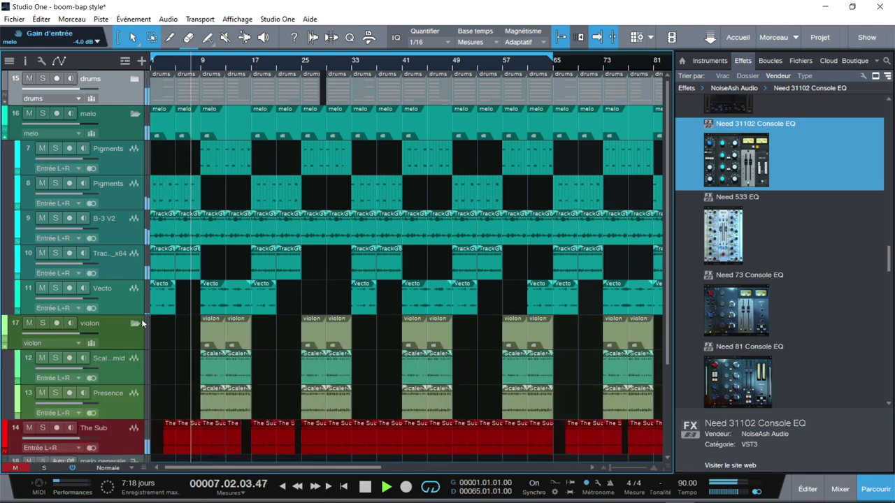
left_click(135, 324)
left_click(135, 117)
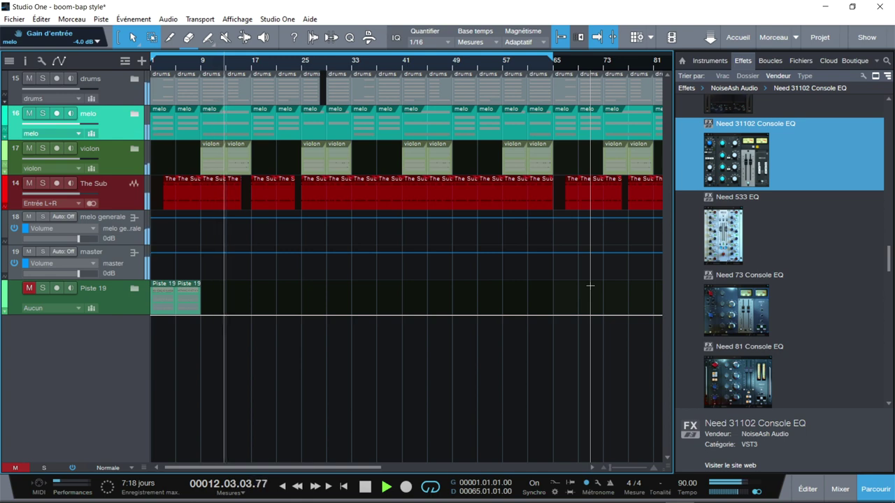
Show the mixer with narrow channels and compare the playing mix with all effects bypassed and re-enabled, stopping playback at the end.
key("F3")
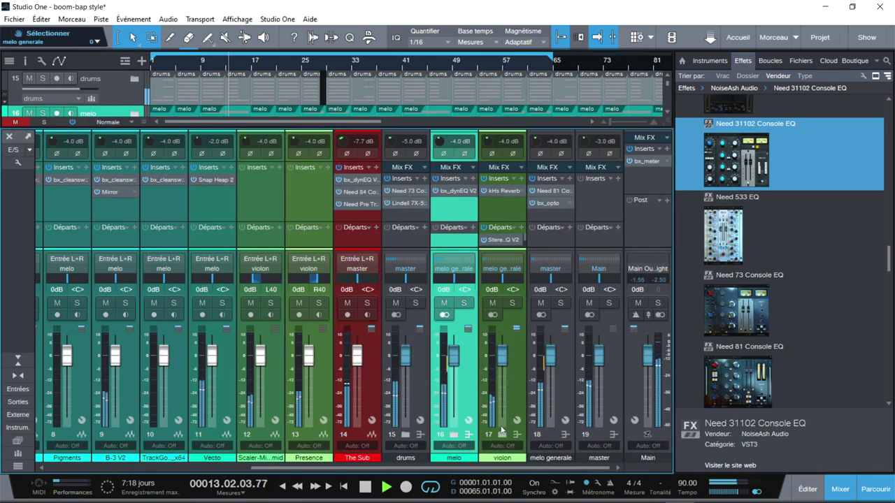
left_click(17, 376)
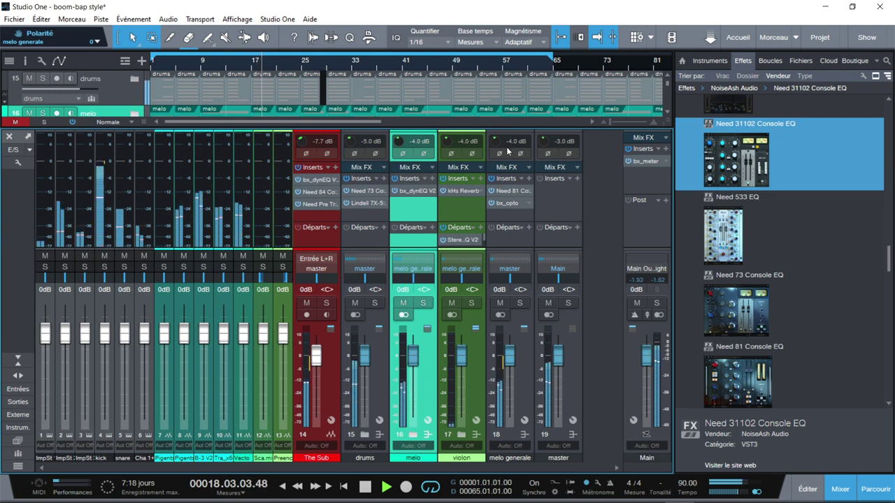
left_click(72, 123)
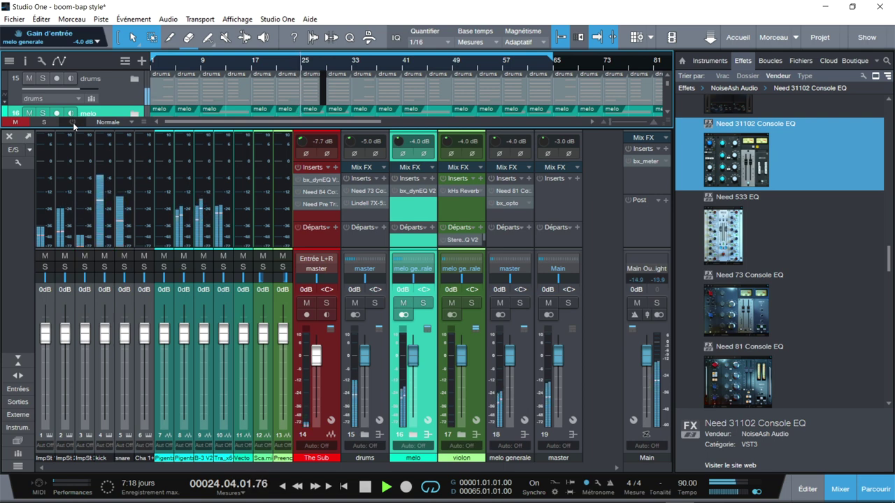
left_click(73, 122)
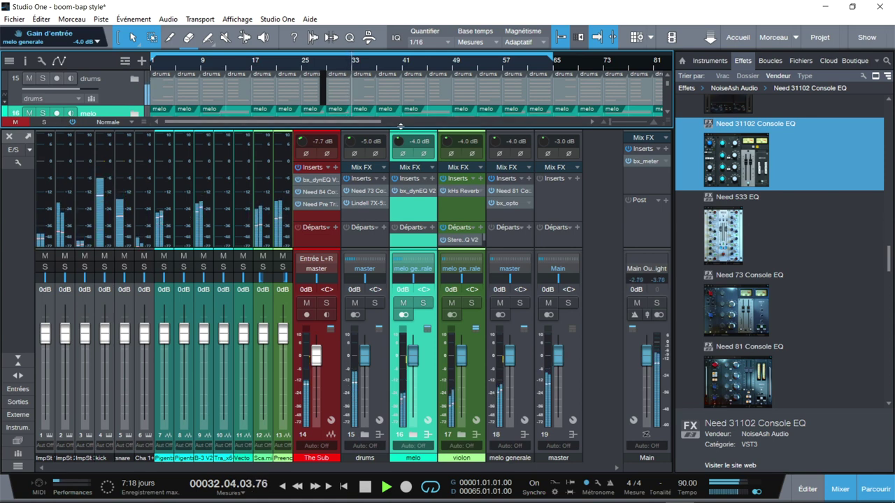
key("space")
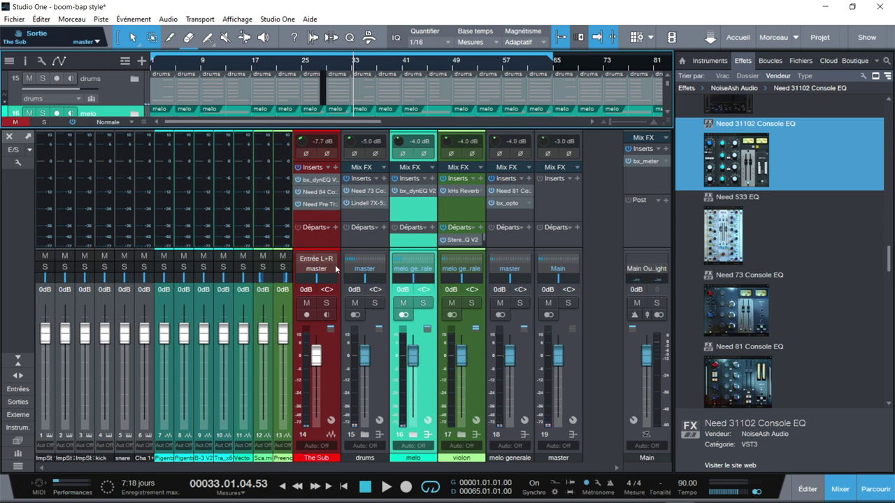
Solo the drums bus and open the kick channel's Need Pre Trilogy insert, moving its window clear of the mixer.
left_click(377, 304)
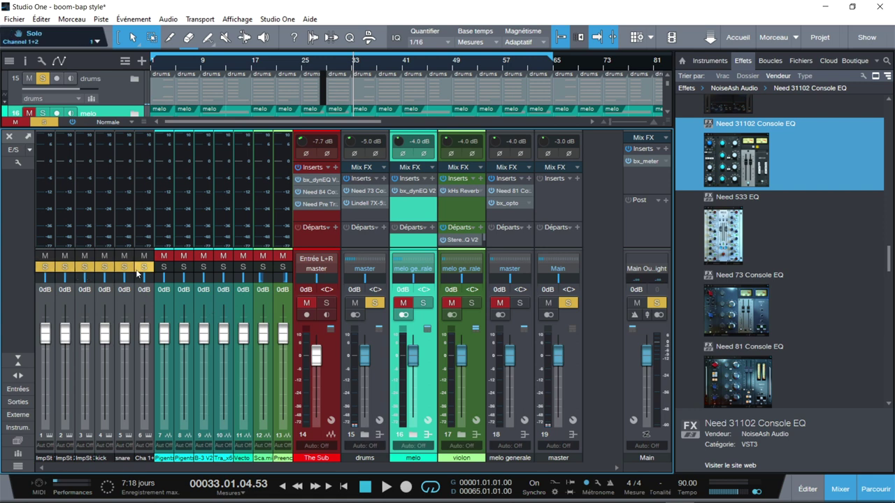
left_click(105, 299)
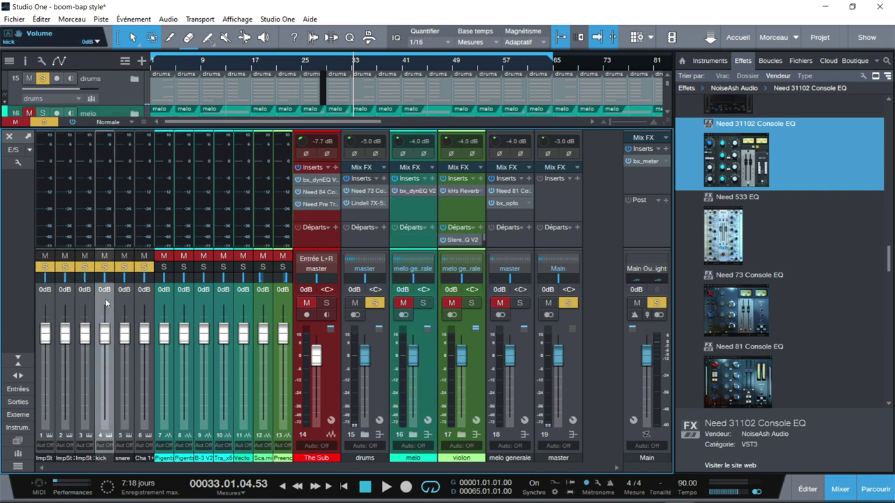
left_click(121, 180)
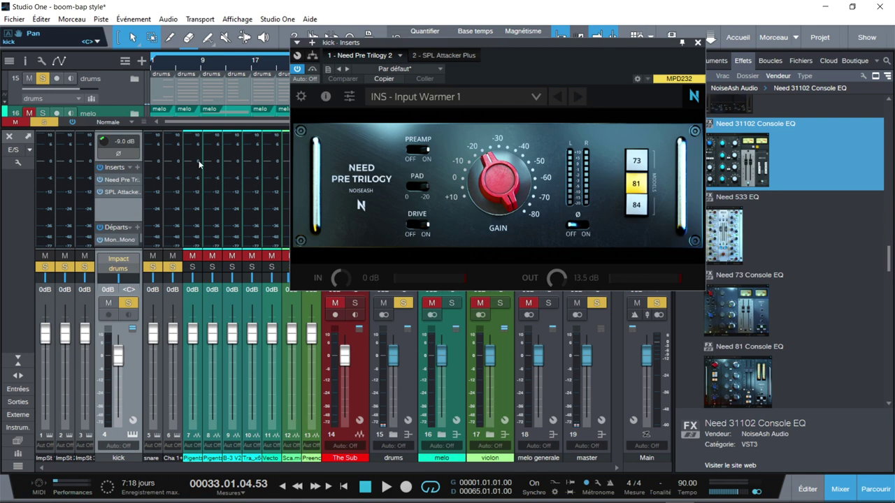
left_click_drag(534, 46, 353, 44)
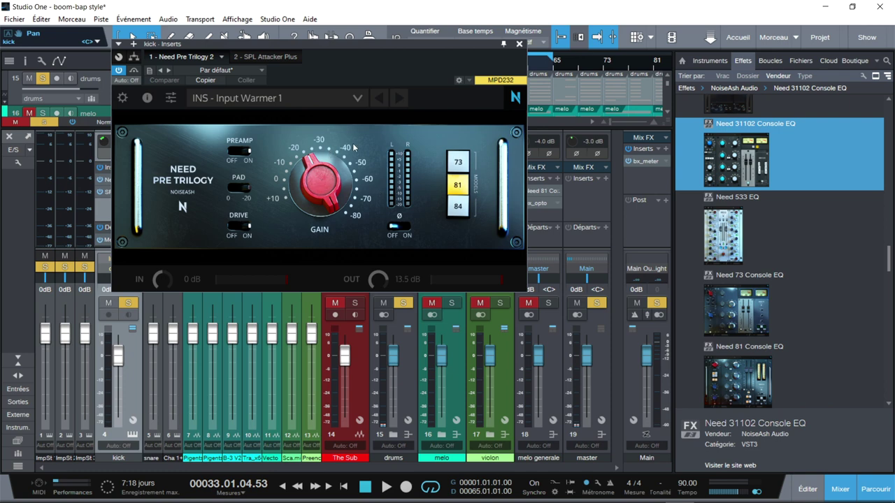
Switch the Need Pre Trilogy preamp through models 73, 81 and 84, returning to 81.
left_click(458, 163)
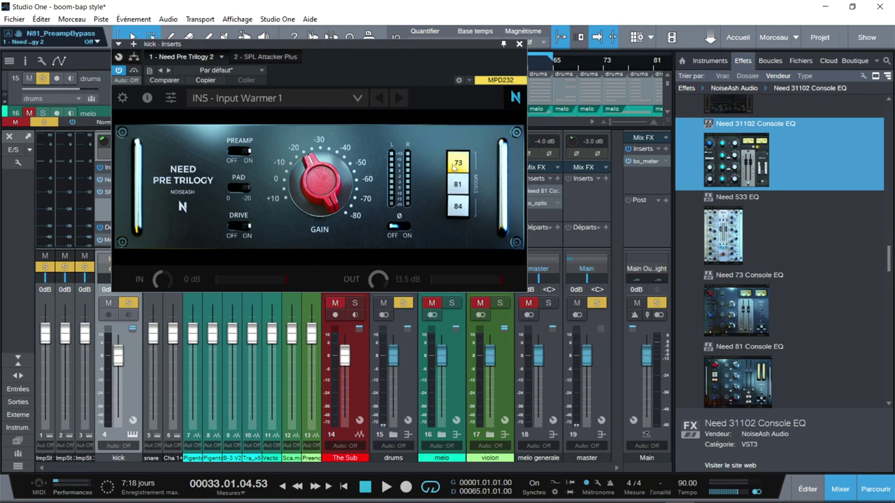
left_click(458, 185)
left_click(459, 207)
left_click(460, 183)
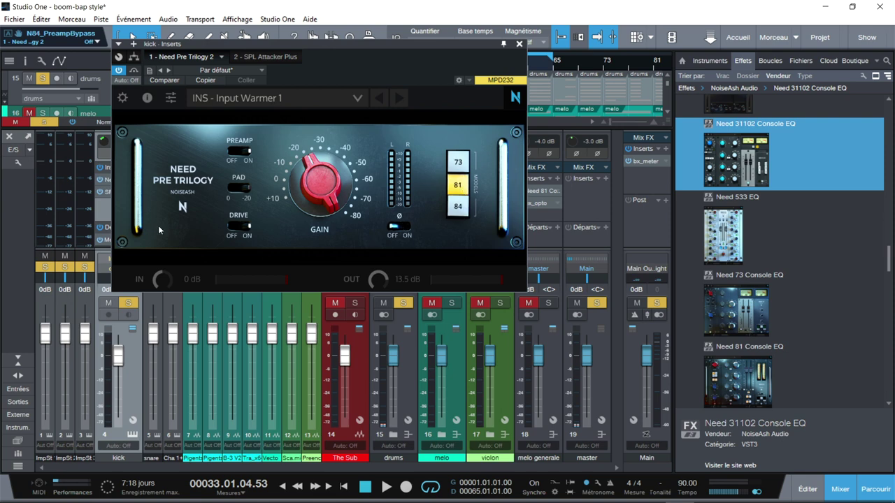
Play the soloed drums and bypass Need Pre Trilogy on the kick to hear the difference.
key("space")
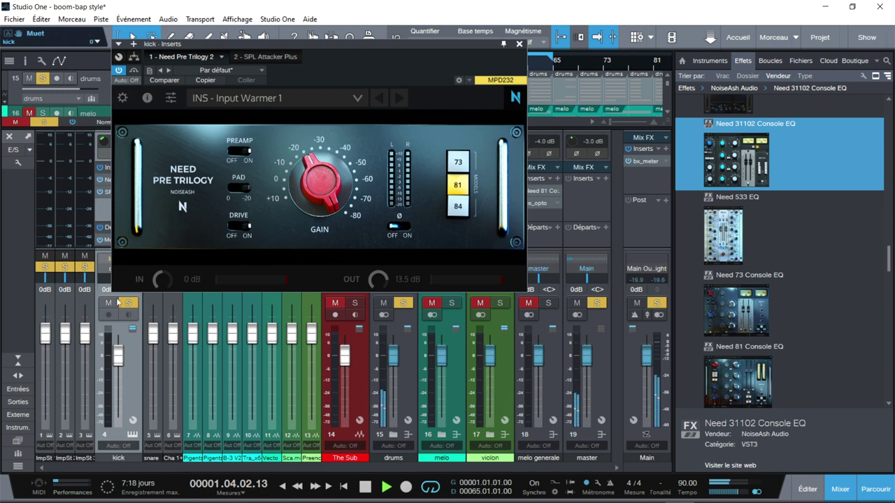
left_click_drag(348, 42, 370, 138)
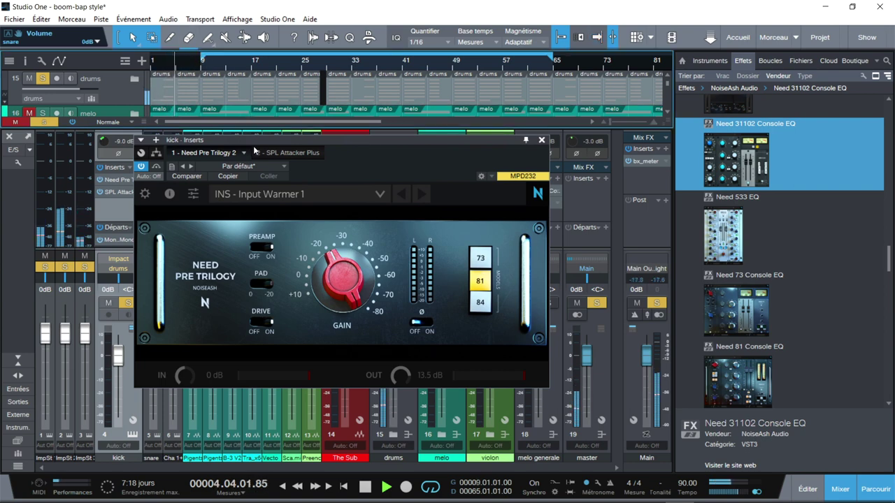
left_click_drag(284, 142, 284, 41)
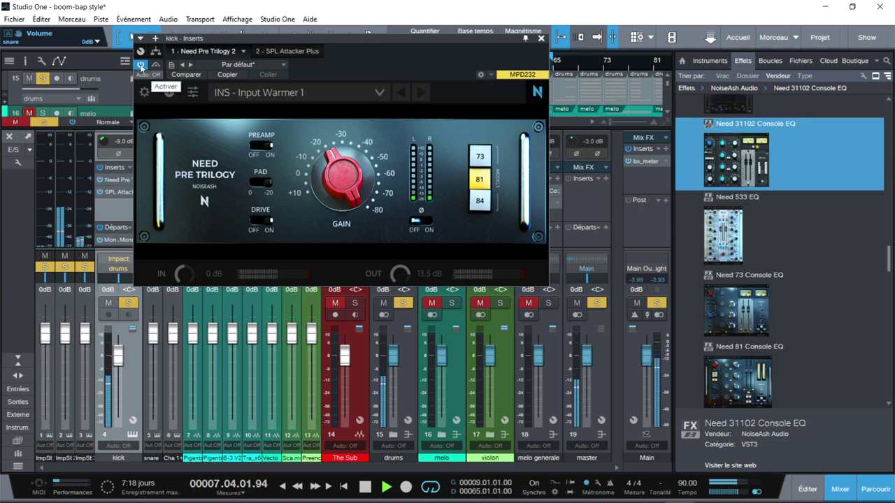
left_click(140, 66)
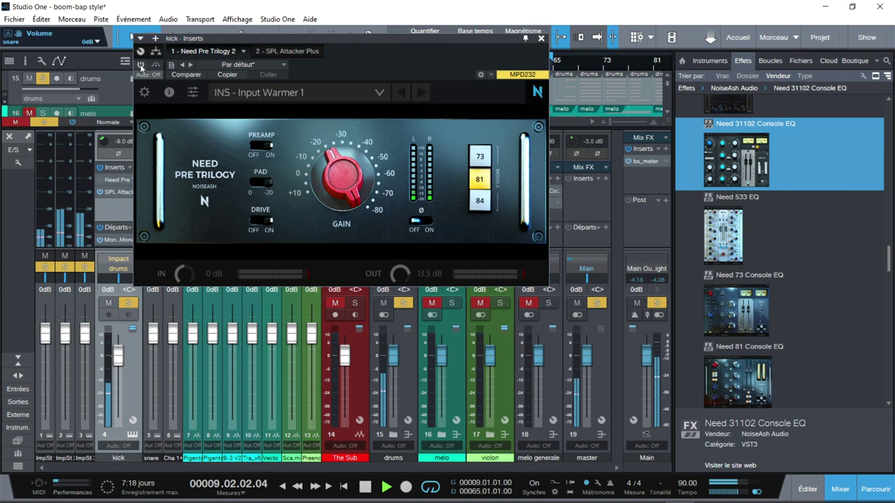
Compare the kick with SPL Attacker Plus turned off and back on, and close the insert window.
left_click(280, 51)
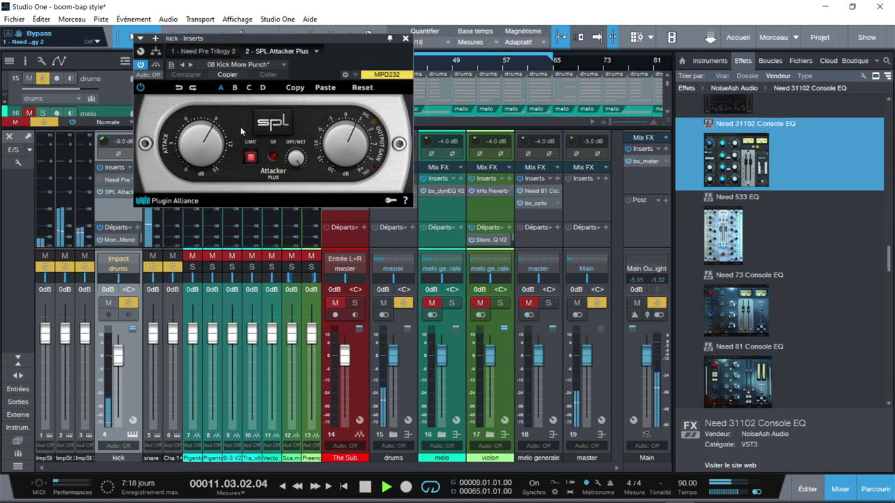
left_click(139, 88)
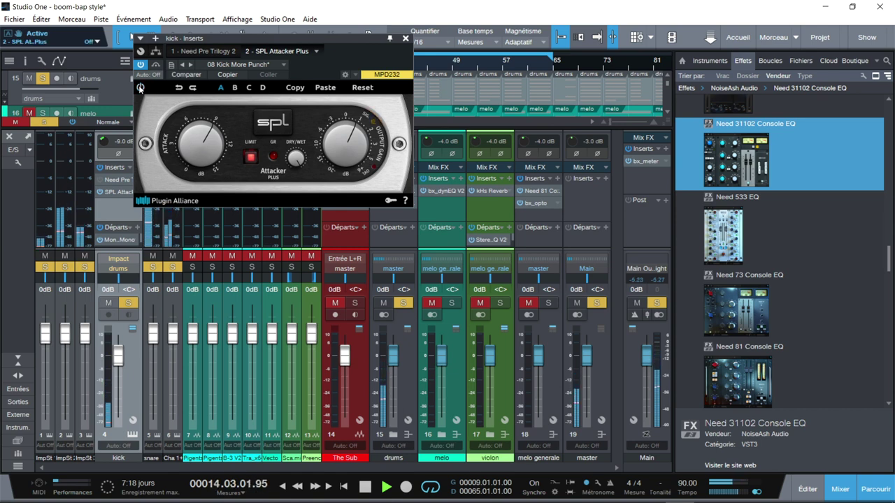
left_click(139, 88)
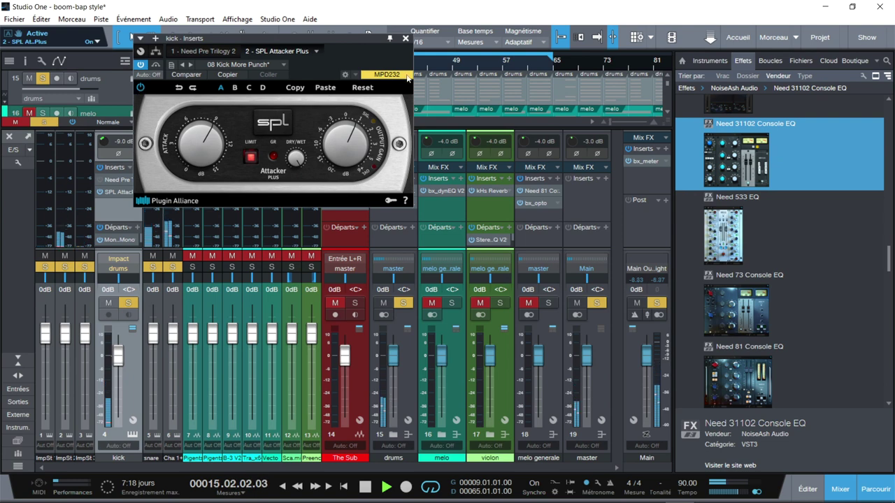
left_click(405, 38)
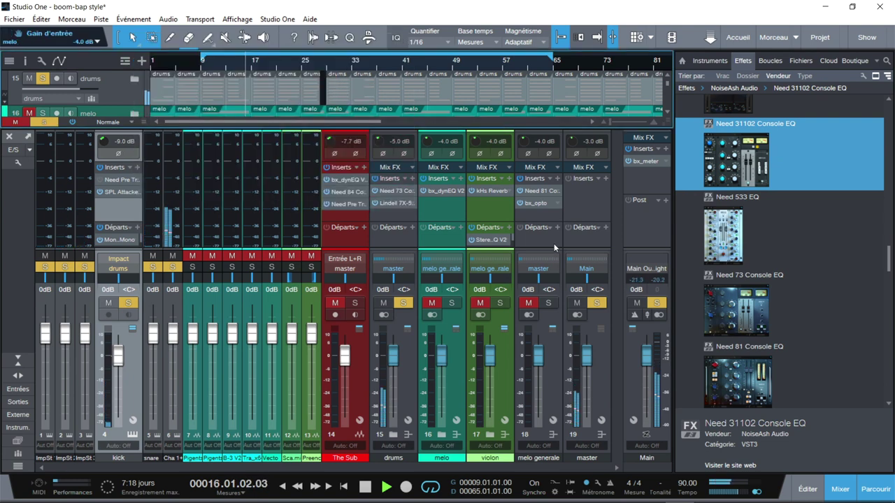
Open the Need 73 Console EQ on the drums bus, reposition its window and stop playback after listening.
left_click(388, 195)
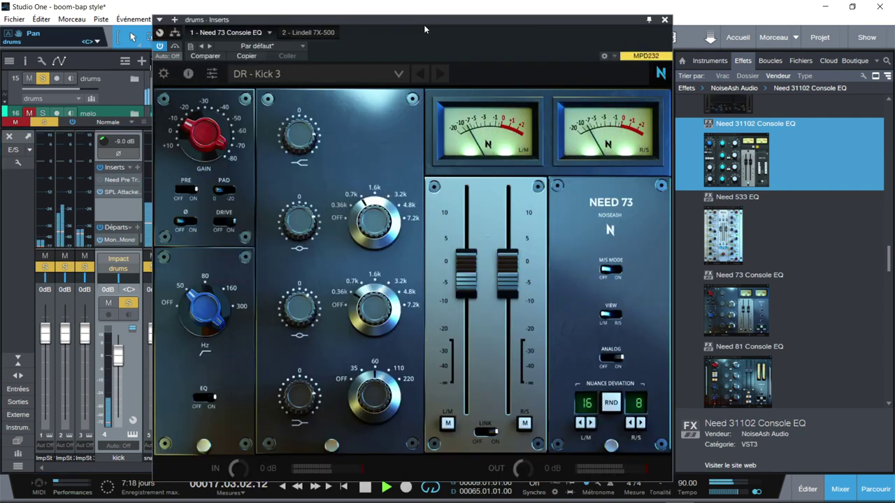
left_click_drag(423, 18, 339, 7)
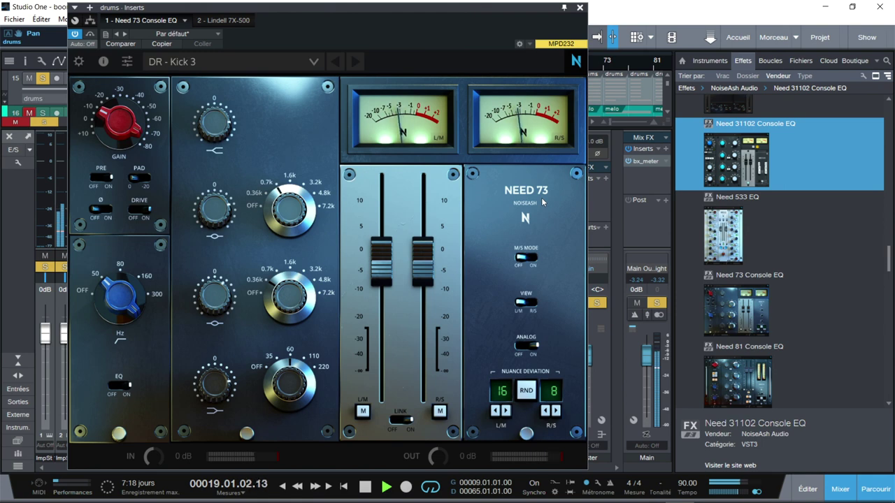
key("space")
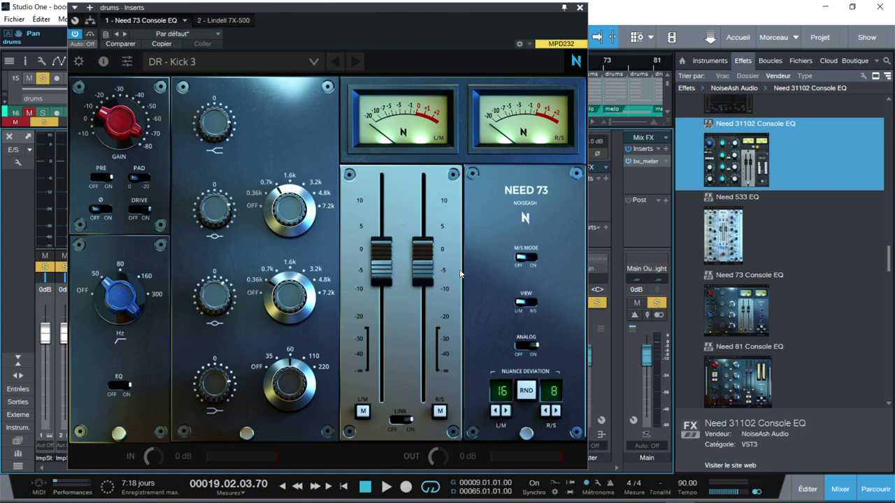
Turn on M/S mode in the Need 73 Console EQ and switch the view to R/S and back to L/M.
left_click(530, 260)
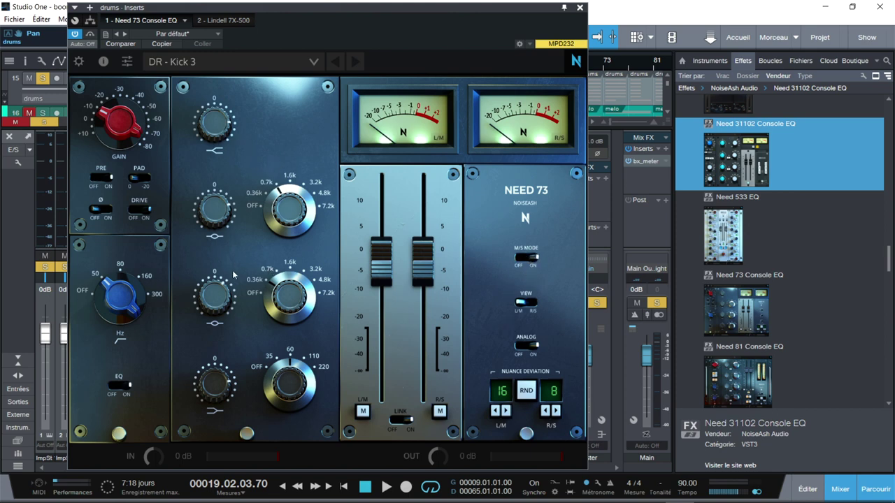
left_click(529, 304)
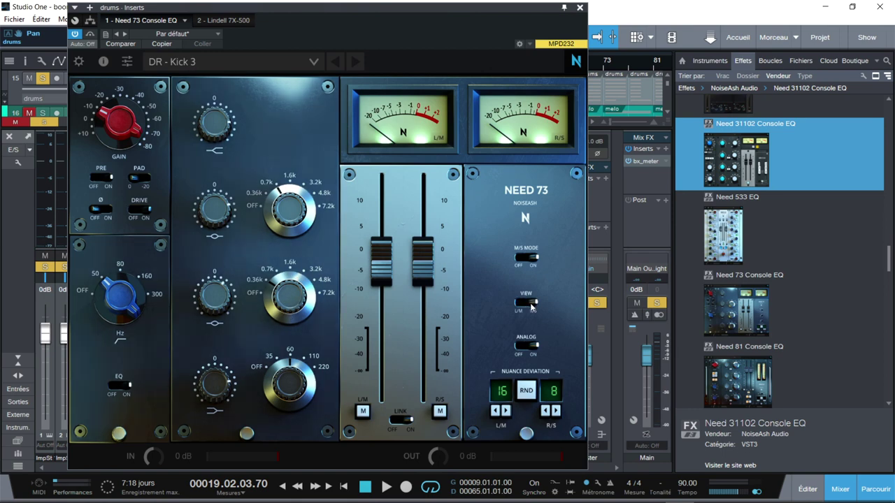
left_click(530, 303)
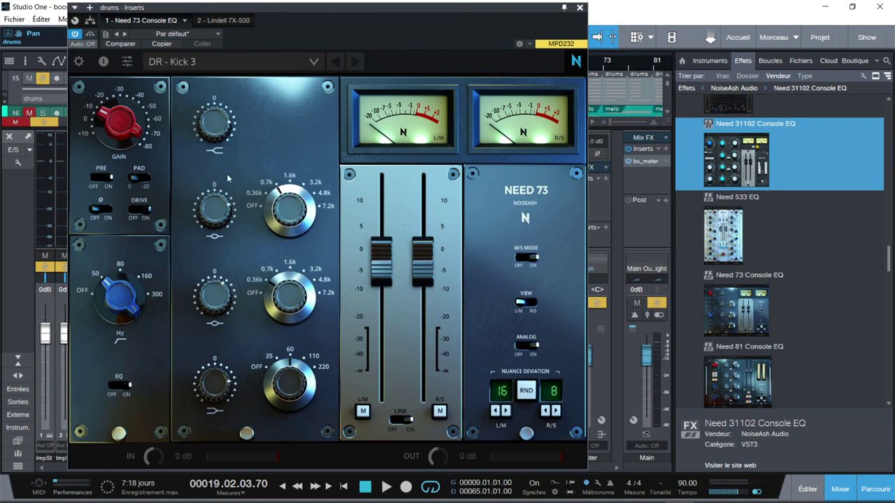
Check the available GUI sizes in the Need 73 settings and toggle 8x oversampling on and back off.
left_click(79, 61)
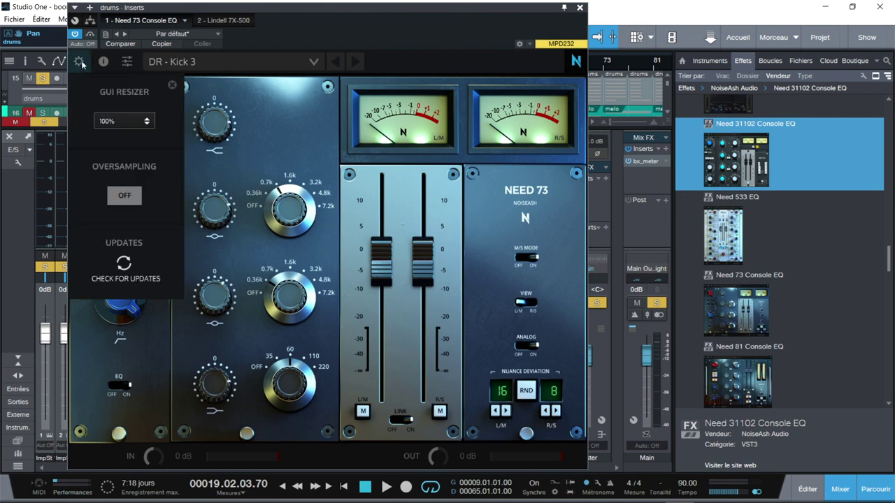
left_click(124, 122)
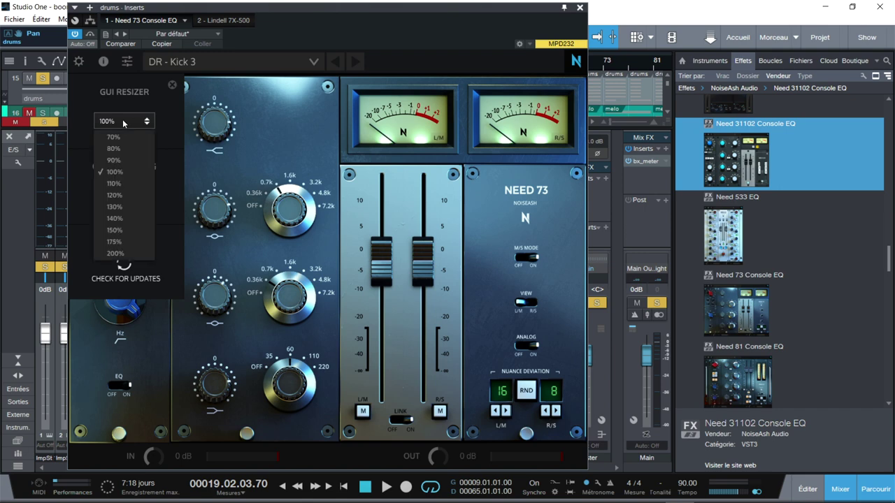
left_click(167, 112)
left_click(124, 199)
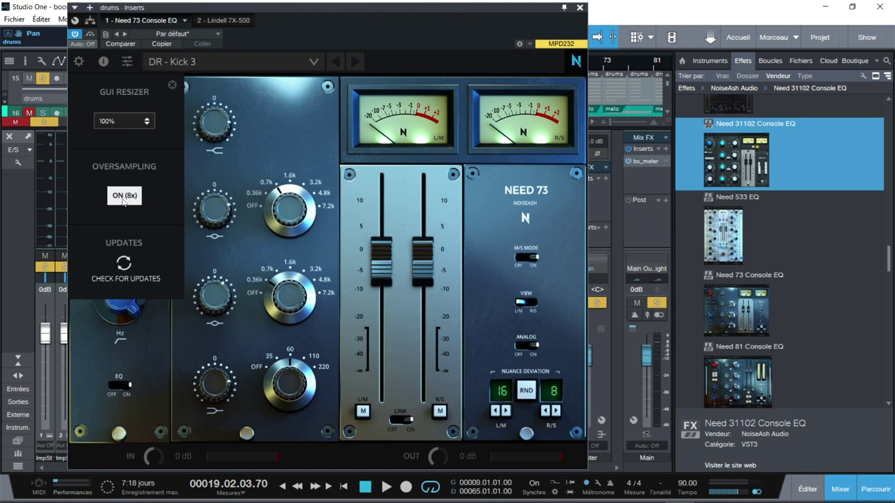
left_click(124, 199)
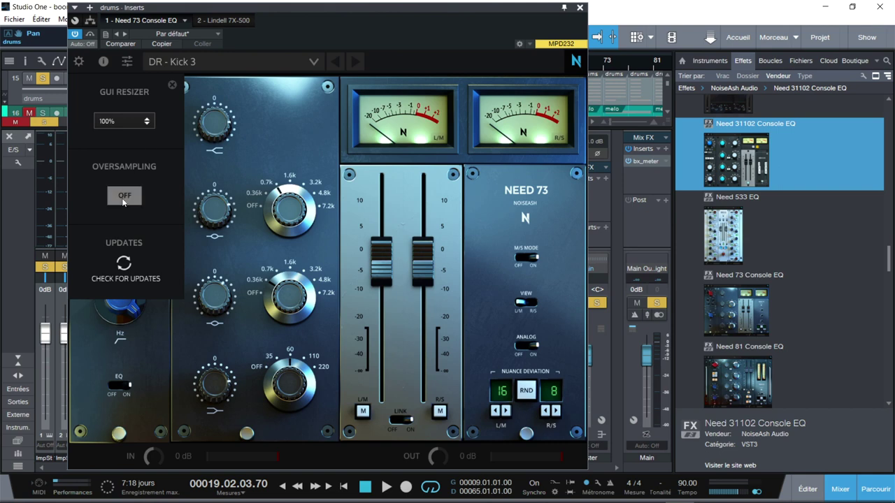
Browse the General Purpose, Mid - Sides and Utility factory presets, and close the preset browser without loading one.
left_click(146, 67)
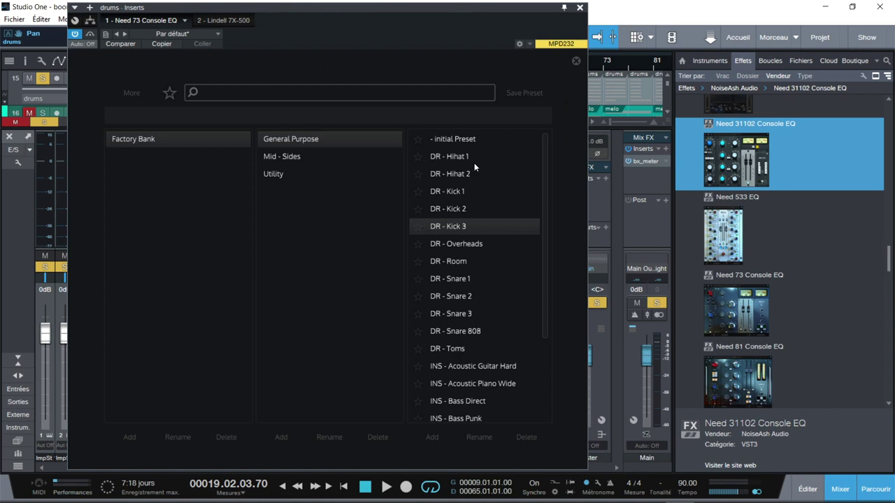
left_click_drag(547, 148, 552, 228)
scroll(552, 210, "up", 2)
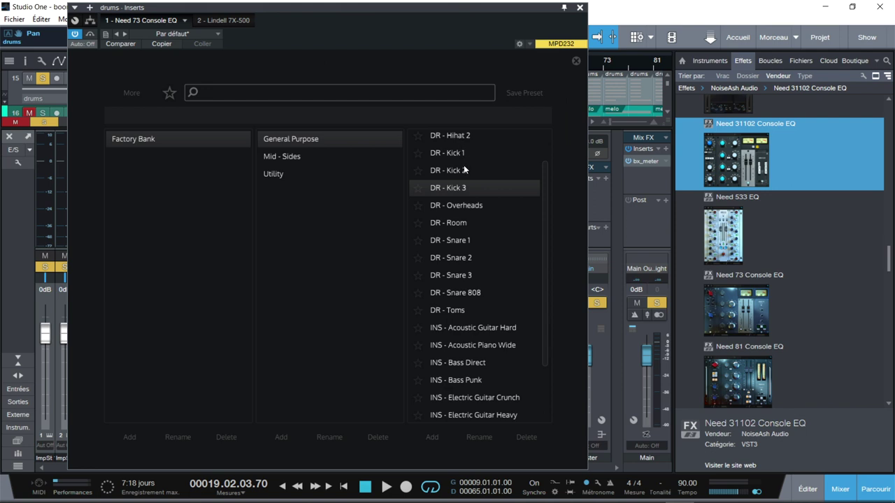
left_click_drag(542, 293, 541, 354)
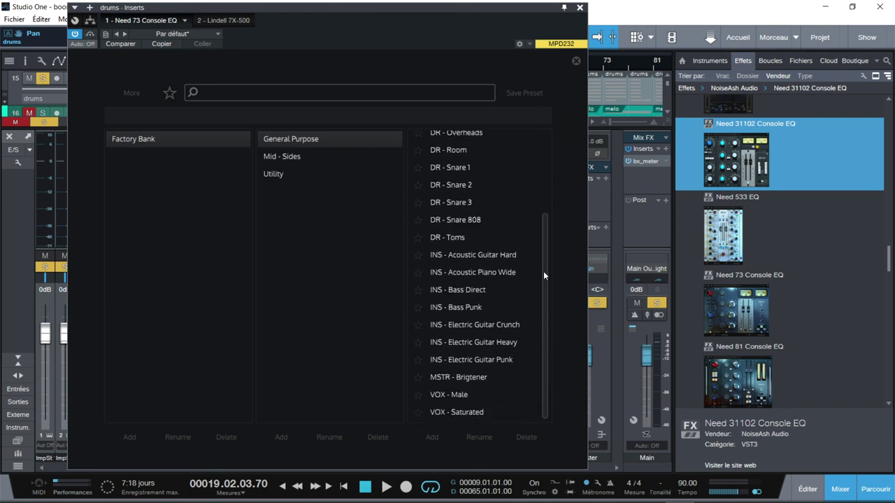
left_click(291, 156)
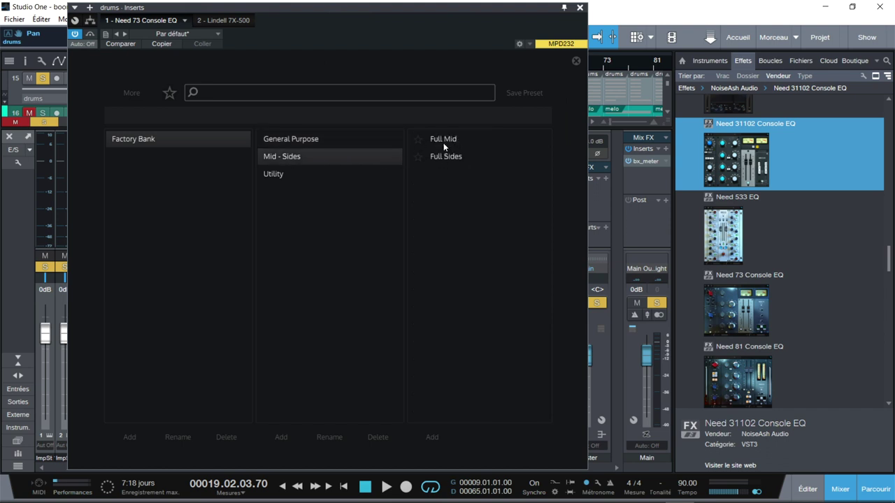
left_click(274, 175)
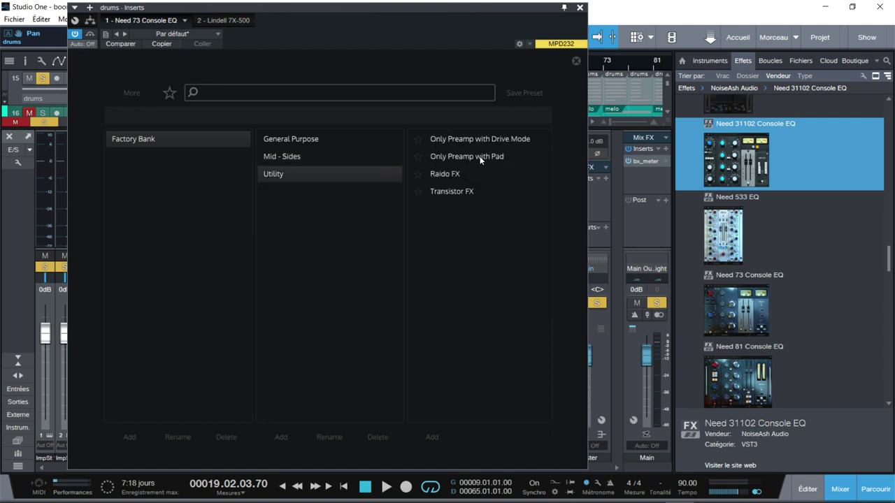
left_click(277, 142)
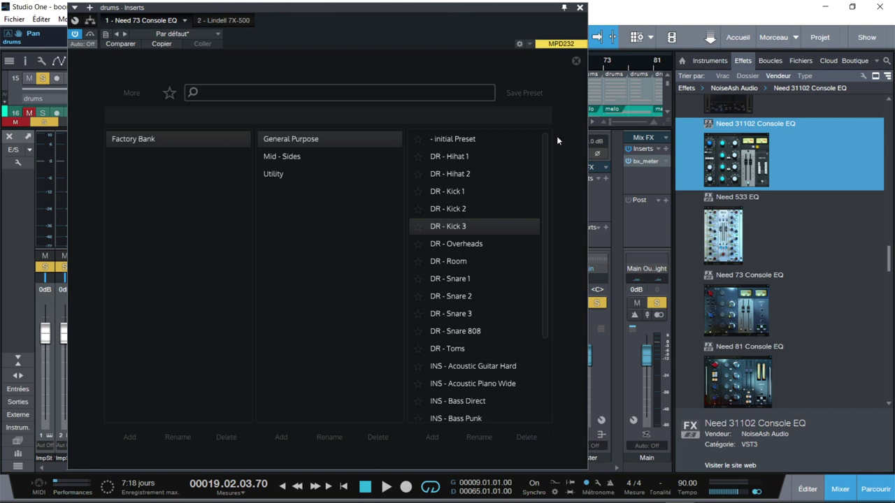
left_click(575, 62)
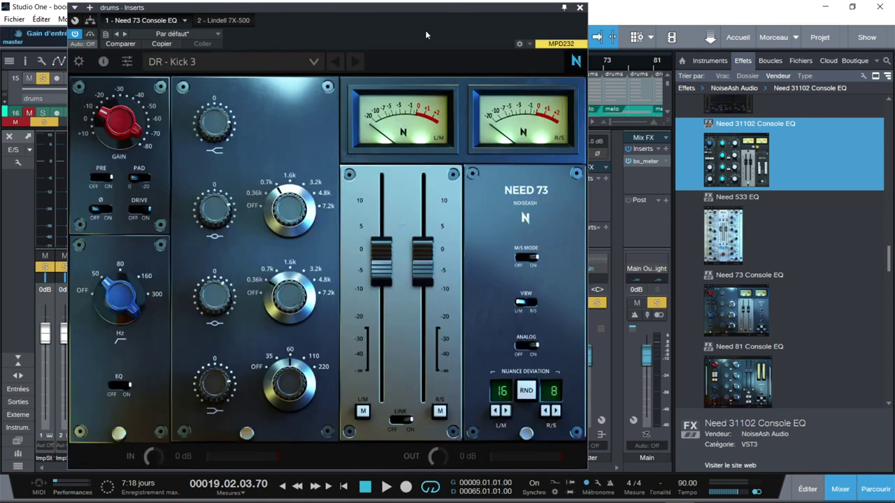
Play the soloed drums and compare them with Need 73 Console EQ bypassed and re-enabled.
key("space")
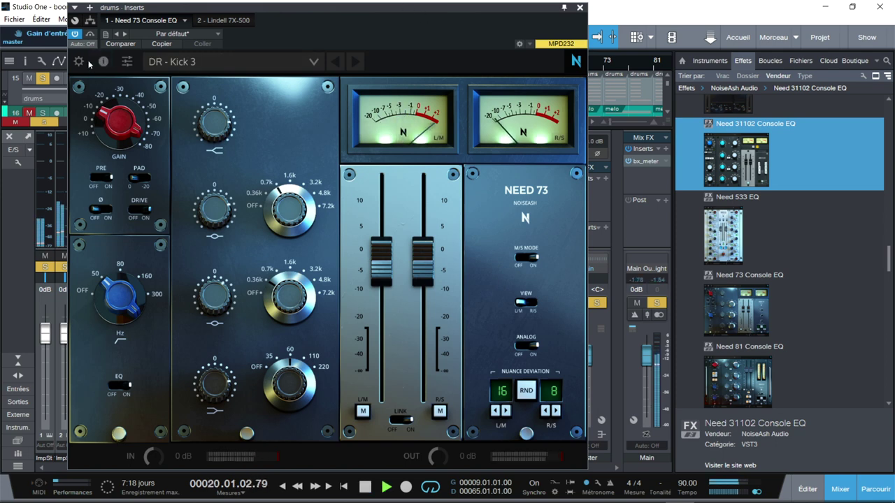
left_click(74, 33)
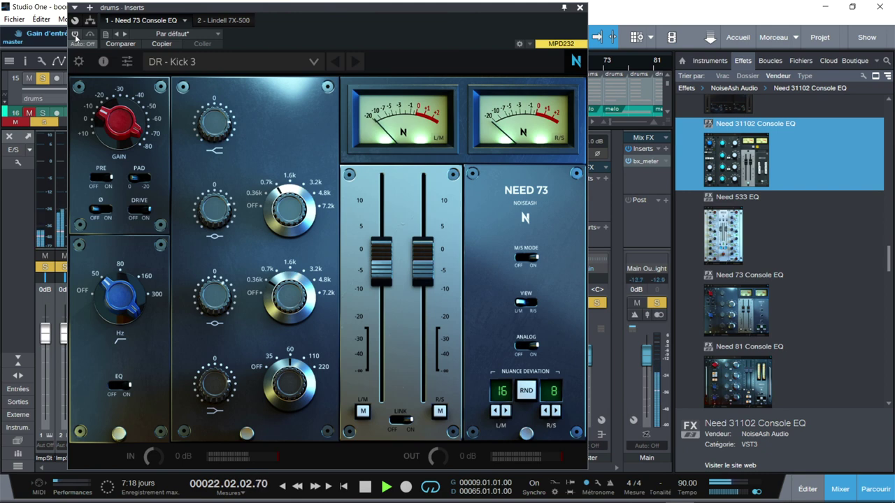
left_click(75, 35)
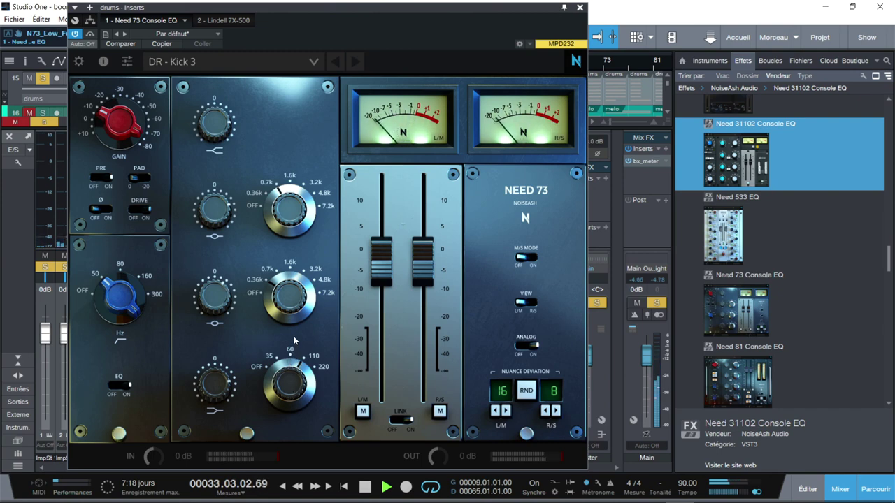
Sweep the low-shelf and high-shelf gains of the Need 73 Console EQ while the drums play.
mouse_move(223, 398)
left_click_drag(223, 397, 227, 435)
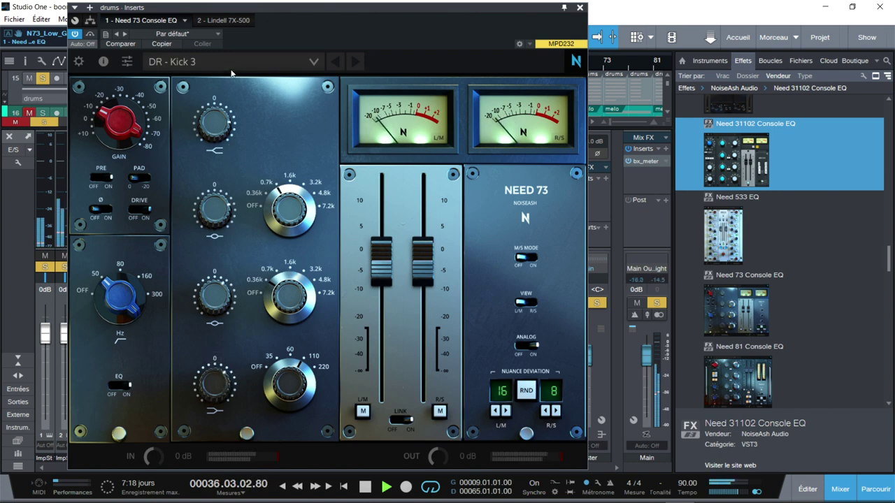
left_click_drag(214, 129, 201, 158)
left_click_drag(195, 187, 195, 218)
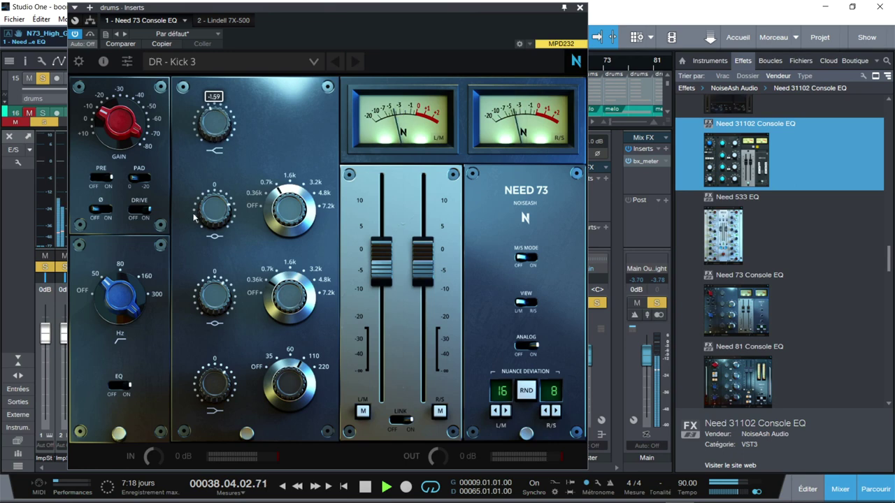
left_click_drag(187, 255, 184, 314)
left_click_drag(179, 264, 186, 164)
Adjust the gain of both mid bands, set the first one's frequency to 1.6k and change the second one's frequency.
mouse_move(213, 220)
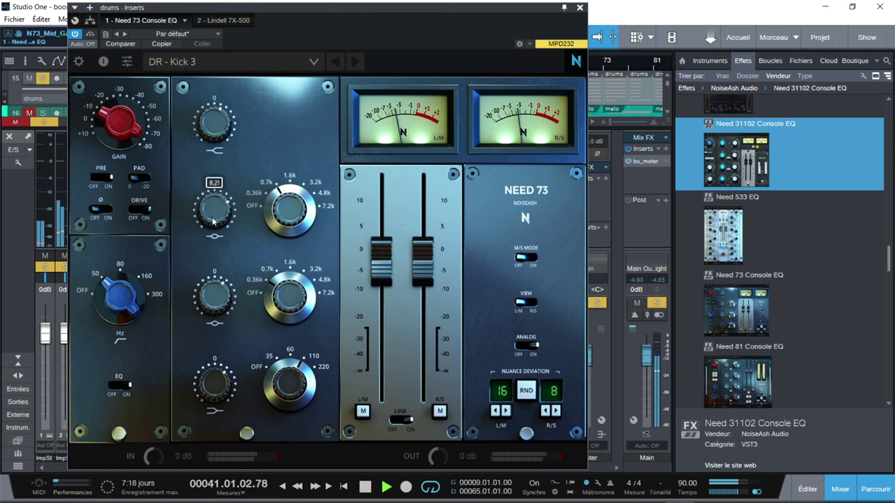
left_click_drag(300, 200, 302, 193)
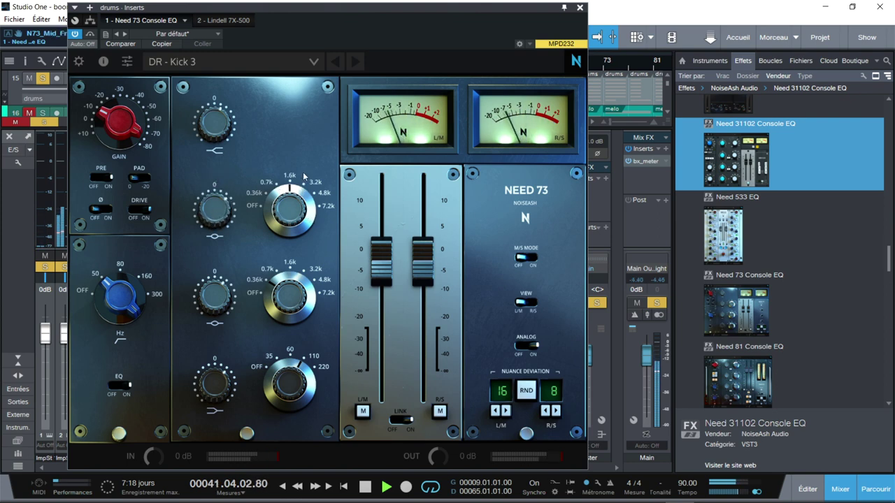
mouse_move(218, 297)
left_click_drag(219, 297, 223, 283)
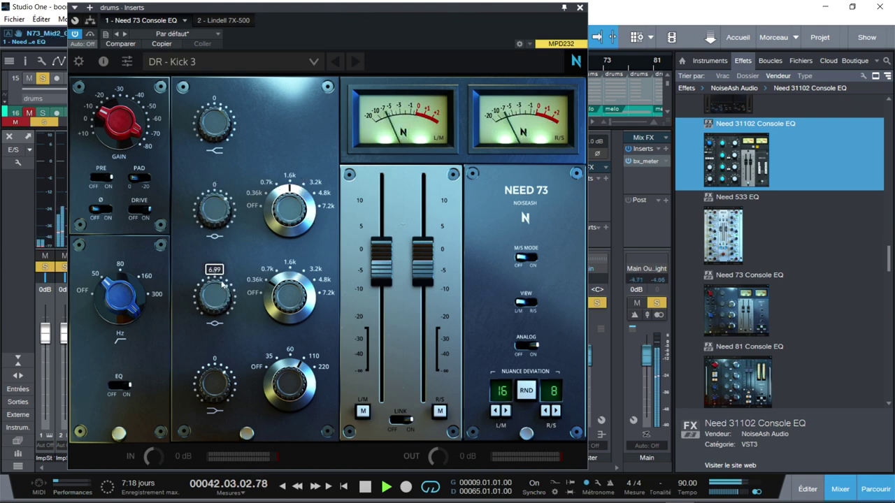
mouse_move(203, 299)
left_mouse_down()
mouse_move(190, 442)
mouse_move(185, 369)
mouse_move(197, 298)
left_mouse_up()
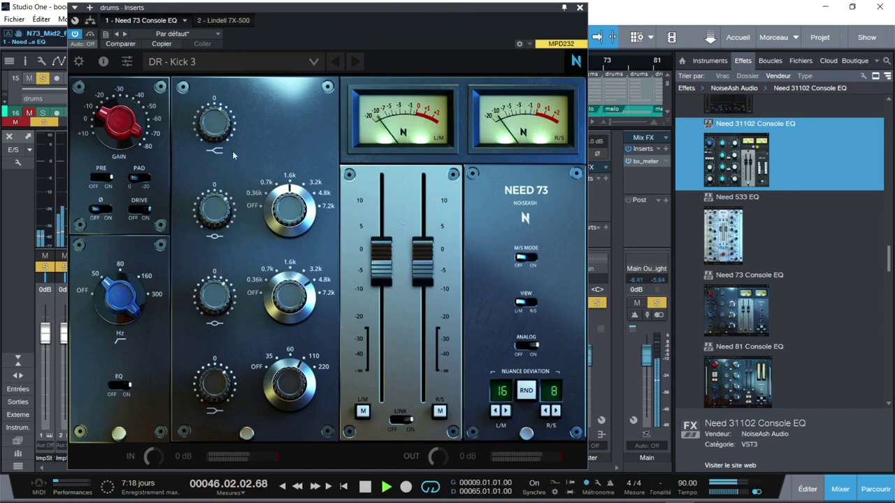
left_click_drag(215, 295, 210, 338)
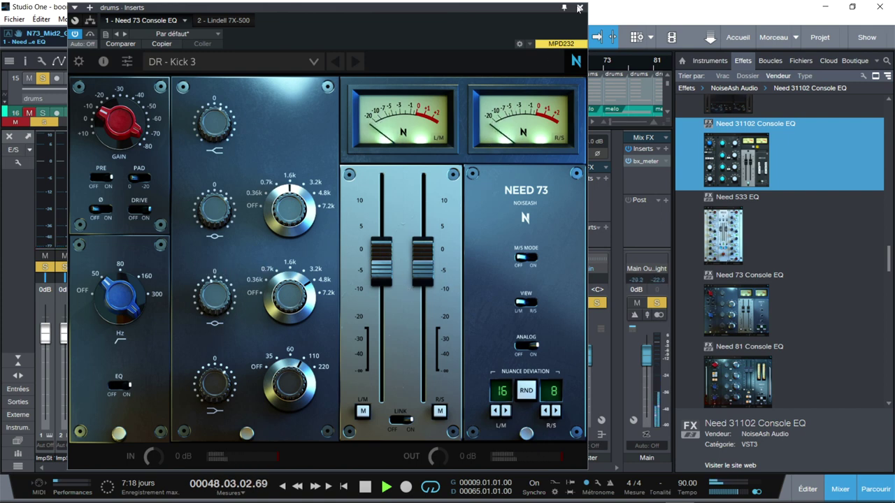
Switch from the Need 73 window to the Lindell 7X-500 compressor on the drums bus and move it clear of the channel's inserts.
left_click(580, 7)
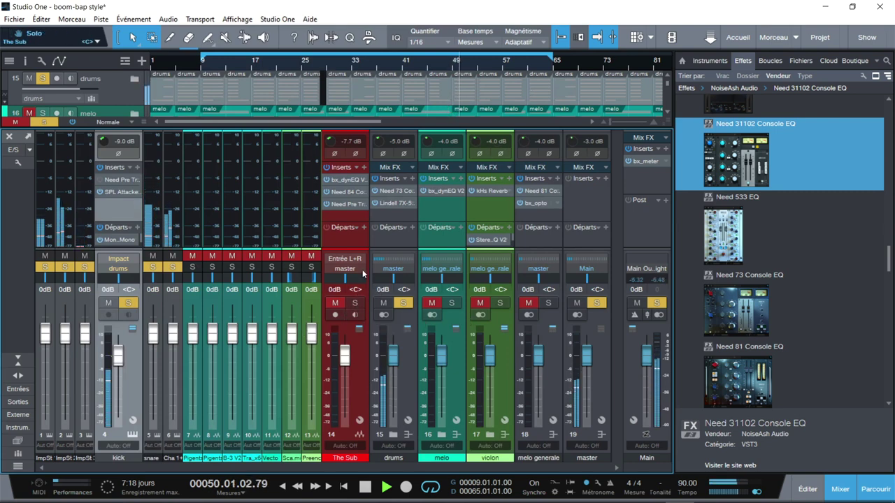
left_click(388, 203)
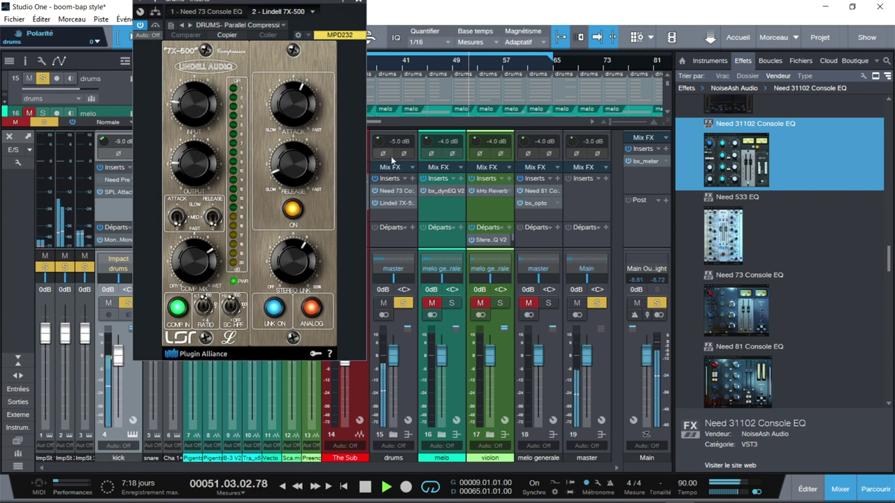
left_click_drag(312, 0, 242, 82)
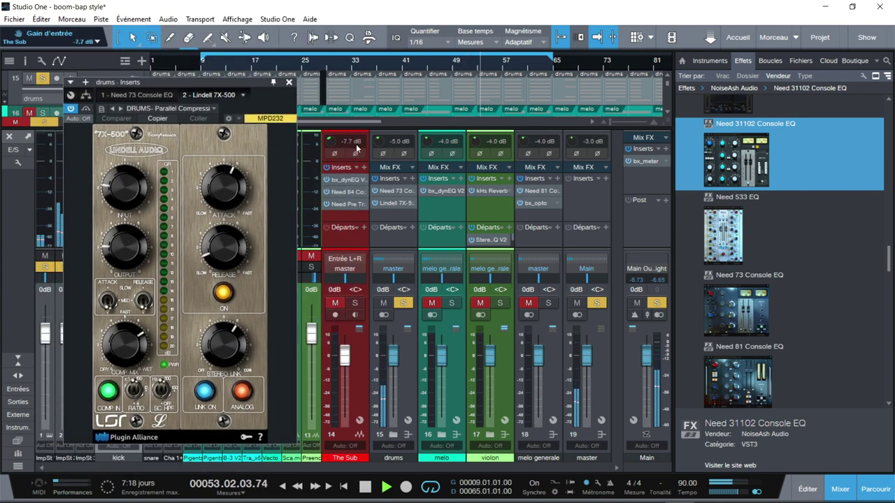
left_click(376, 181)
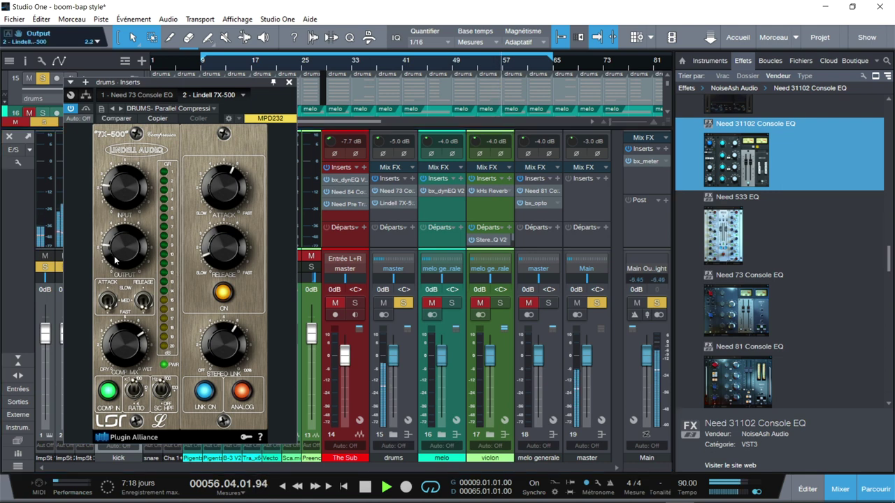
Clear all solos to hear the full mix and reposition the Lindell 7X-500 window so the drums bus stays visible.
left_click_drag(144, 82, 283, 73)
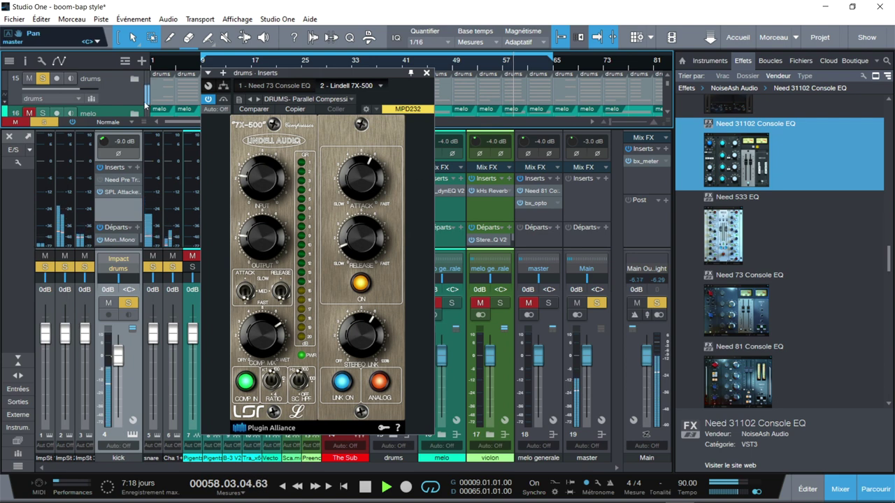
left_click(44, 122)
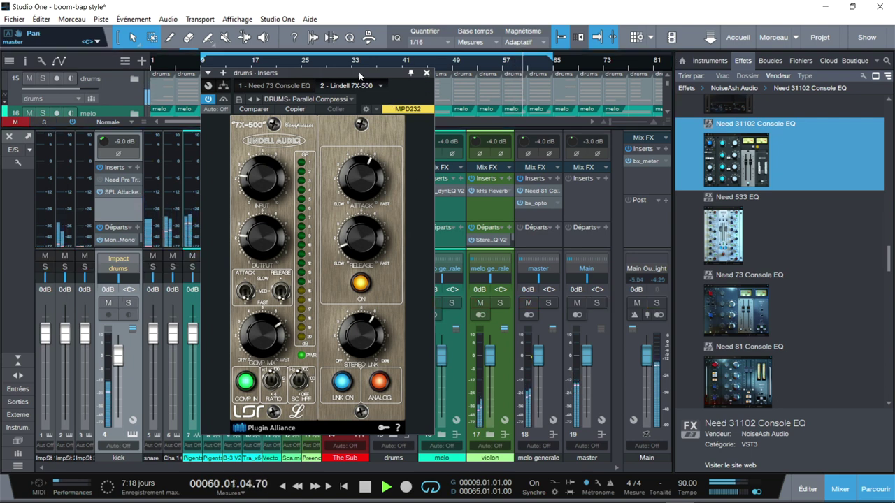
left_click_drag(359, 71, 279, 72)
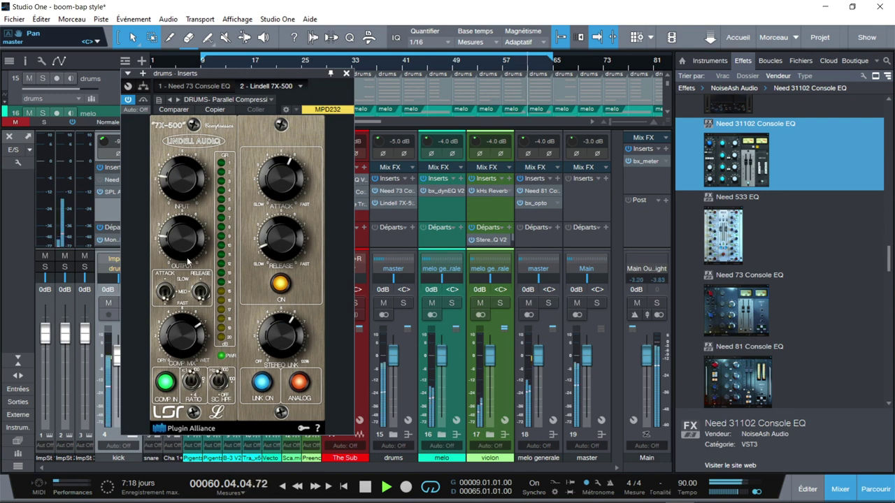
Adjust the Lindell 7X-500 output level and compare the drums with compression switched out and back in.
mouse_move(189, 233)
left_mouse_down()
mouse_move(193, 226)
mouse_move(186, 244)
left_mouse_up()
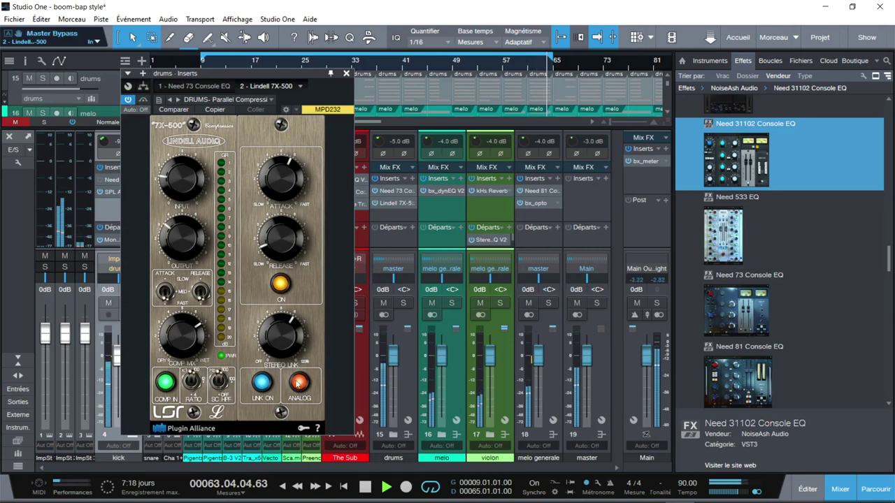
left_click(170, 385)
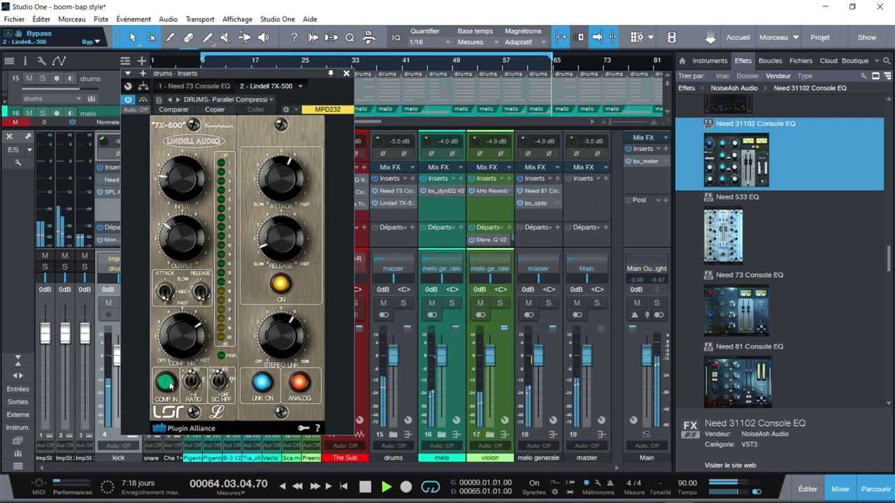
left_click(169, 384)
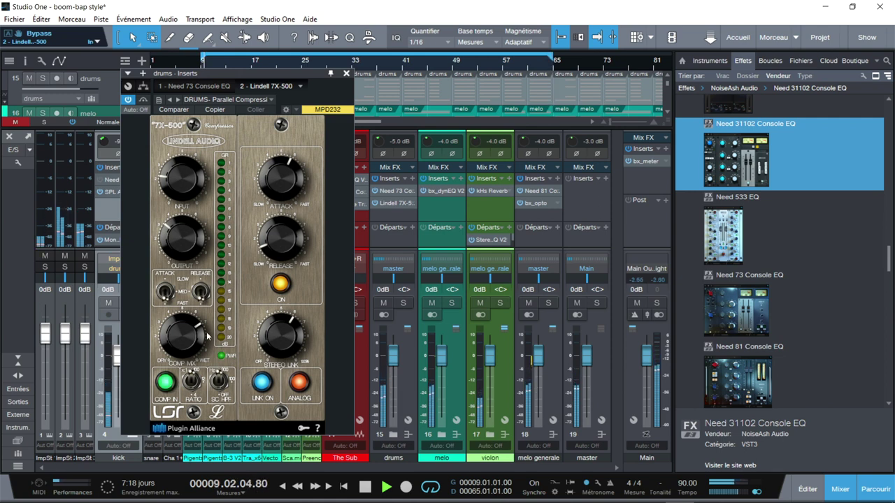
Balance the Lindell 7X-500 levels on the drums, raising the input to 4.2 and setting the output to 2.6.
left_click_drag(191, 247, 182, 176)
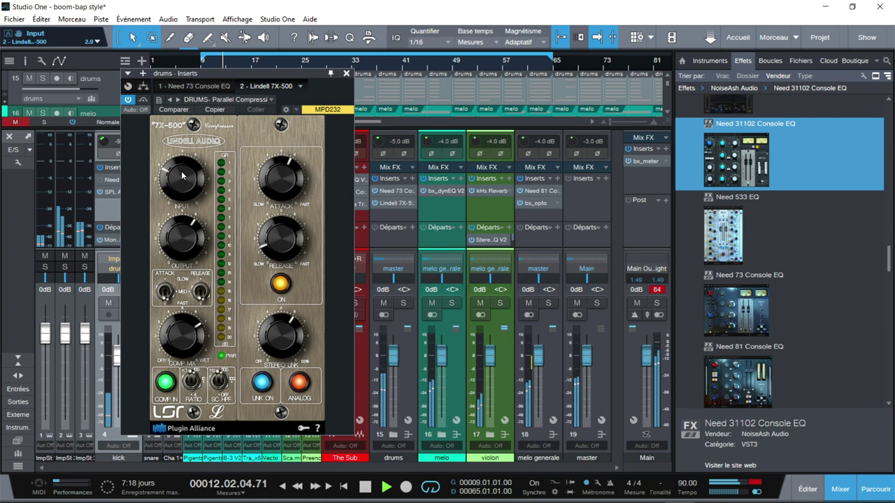
left_click_drag(183, 234, 177, 267)
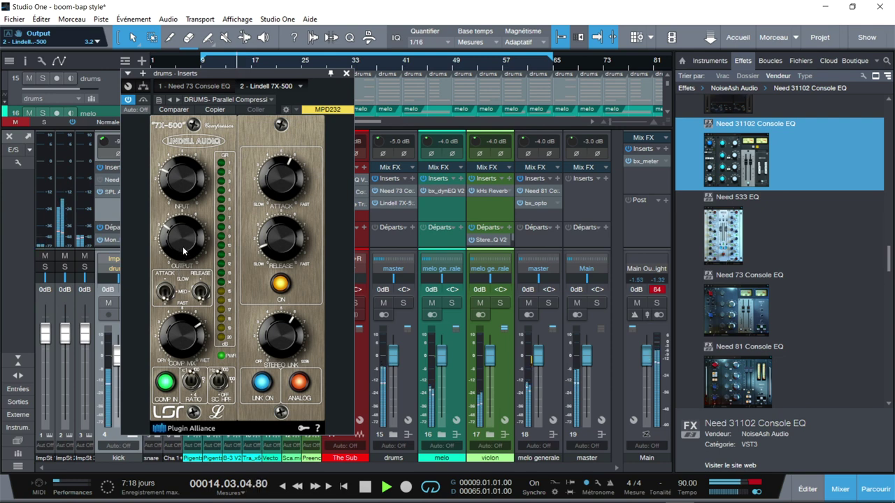
left_click_drag(185, 193, 183, 175)
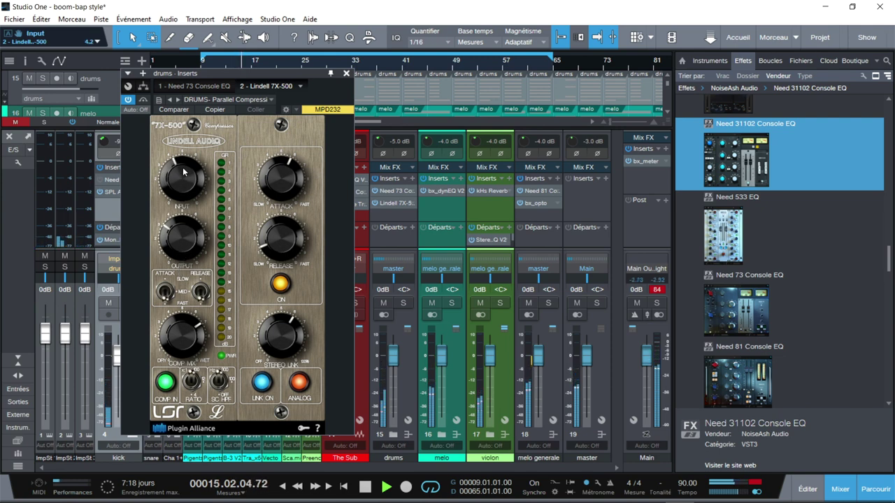
left_click_drag(178, 218, 175, 240)
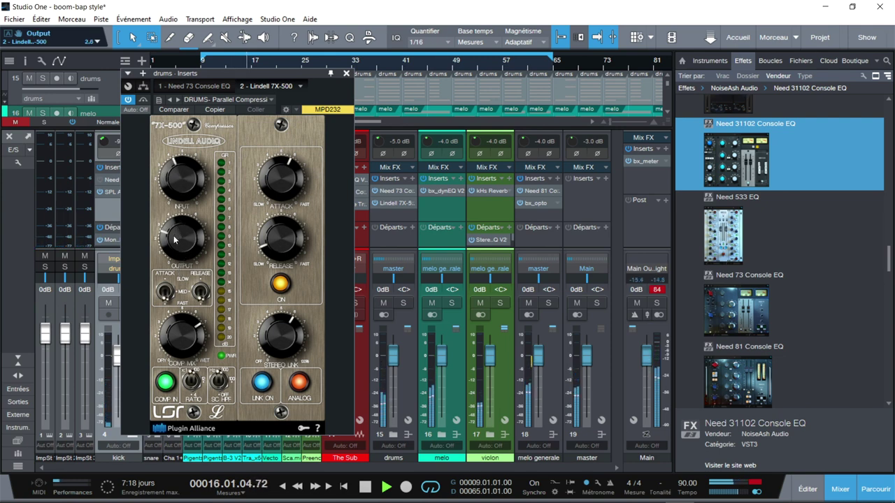
Set the Lindell 7X-500's continuous release to 2.2 and input to 5.0, reset the main clip indicator, and close the compressor.
left_click_drag(277, 239, 277, 224)
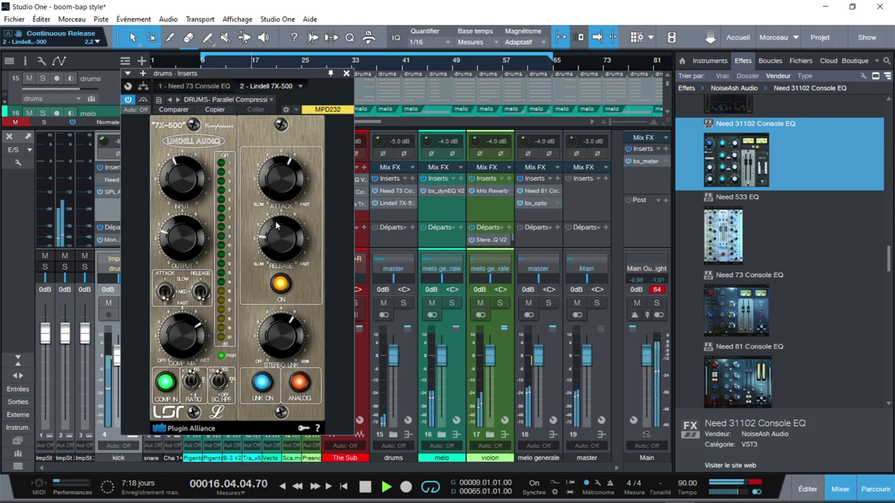
left_click_drag(204, 193, 184, 176)
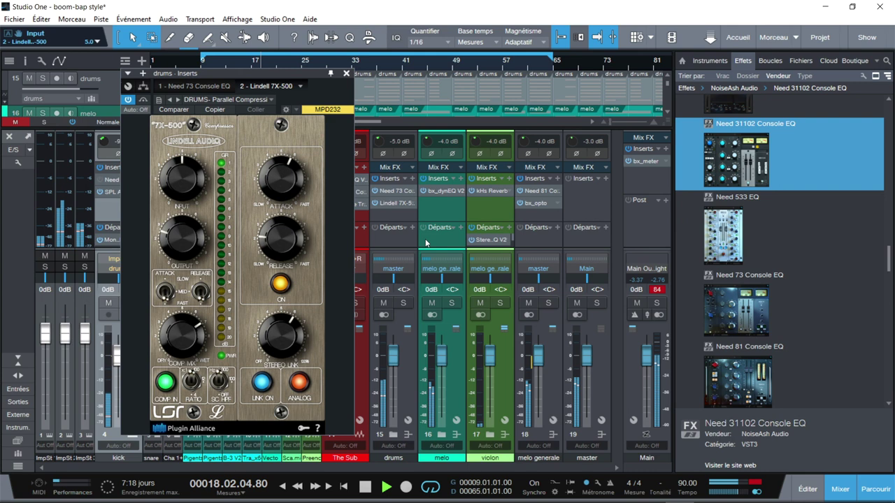
left_click(657, 289)
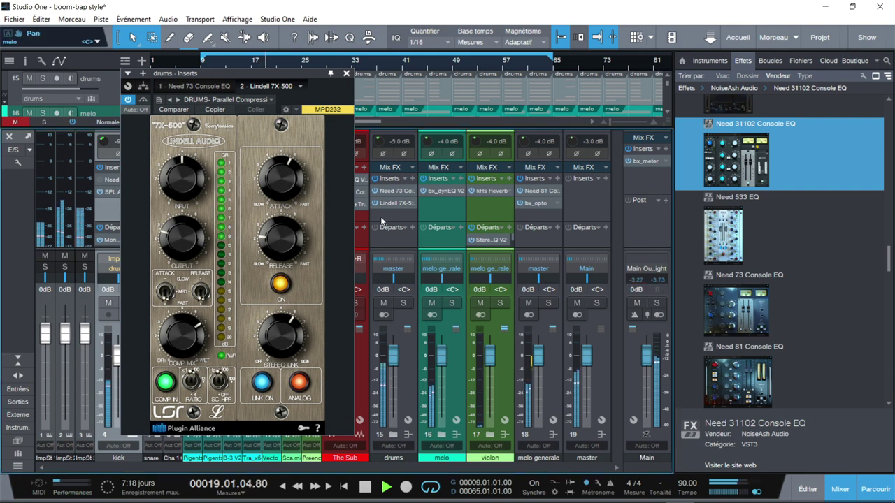
left_click(346, 73)
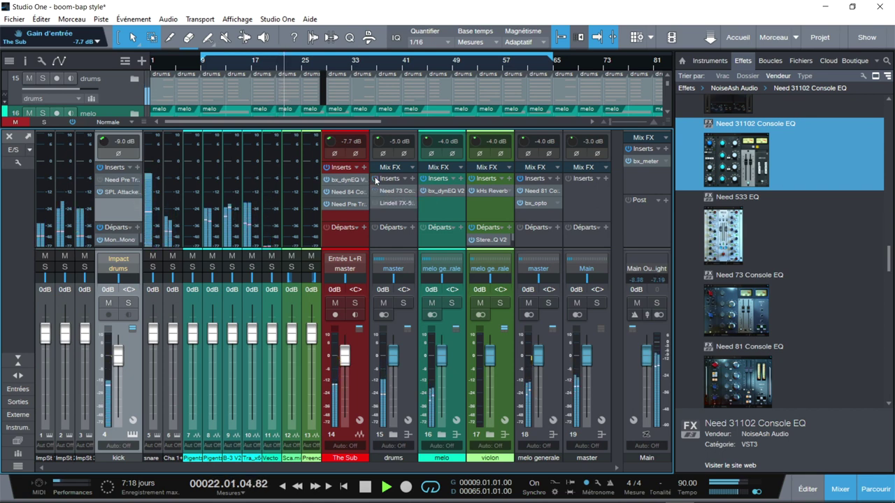
Solo the drums bus together with The Sub, and compare The Sub with all its inserts bypassed and back in.
left_click(352, 303)
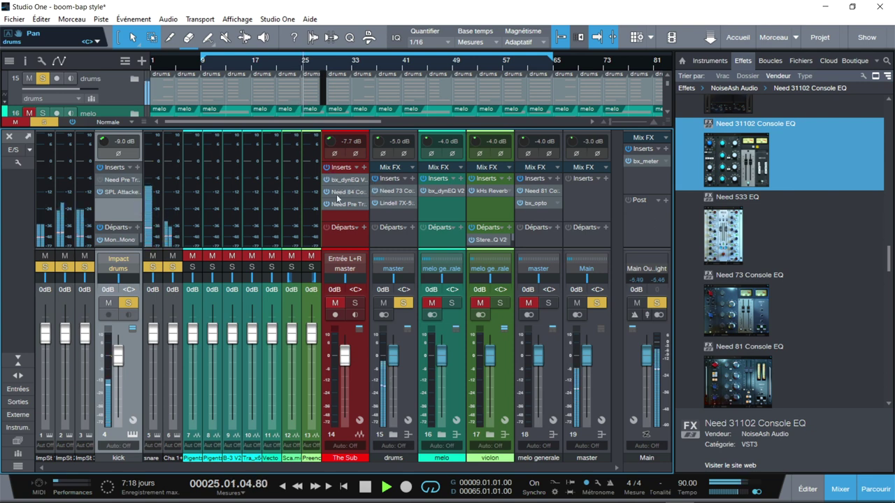
left_click(354, 304)
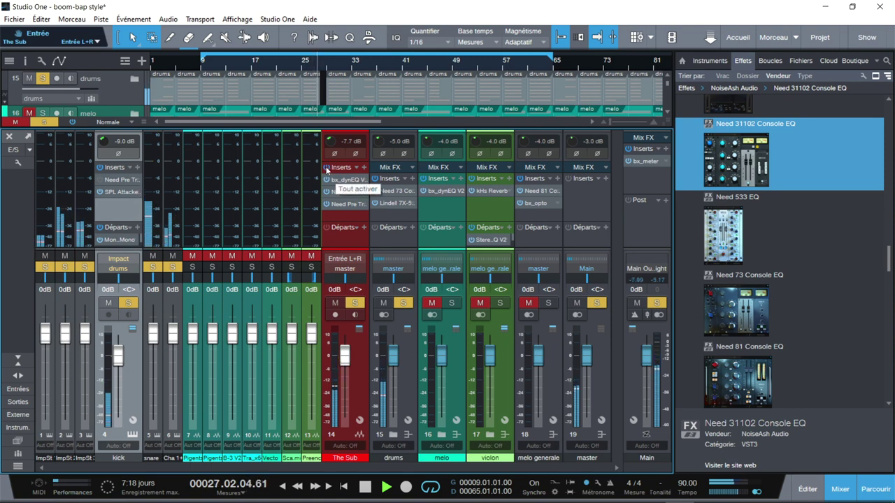
left_click(326, 170)
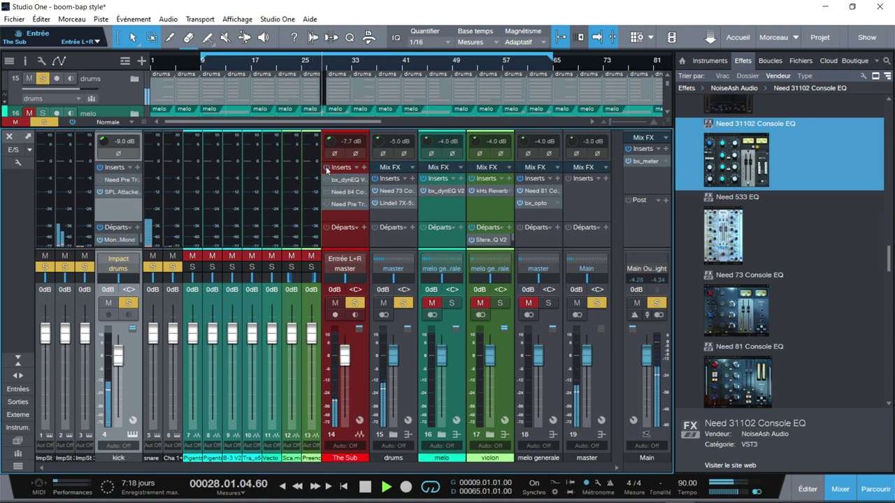
left_click(326, 168)
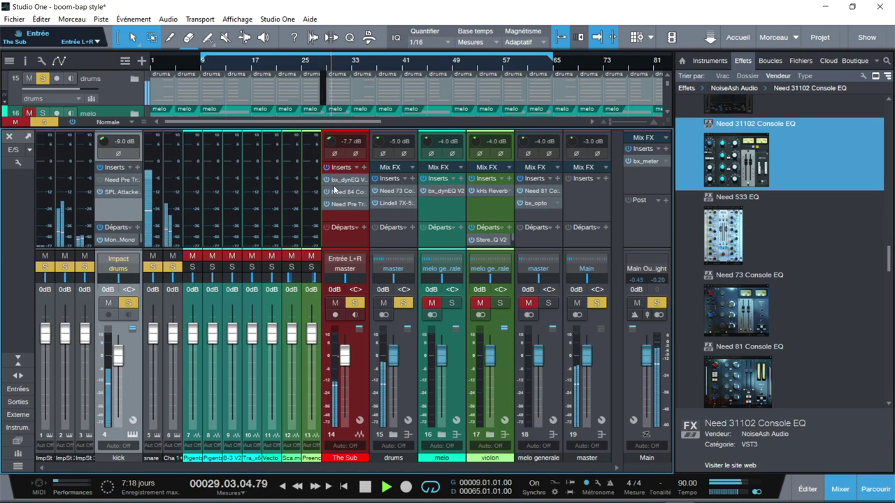
Examine the bx_dynEQ V2 and Need 84 Console EQ settings on The Sub, closing each plugin window when finished.
left_click(343, 180)
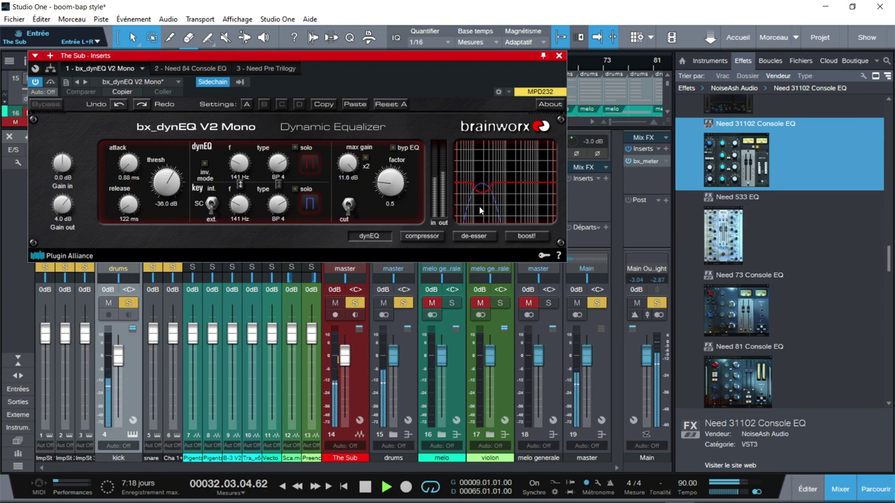
left_click(559, 56)
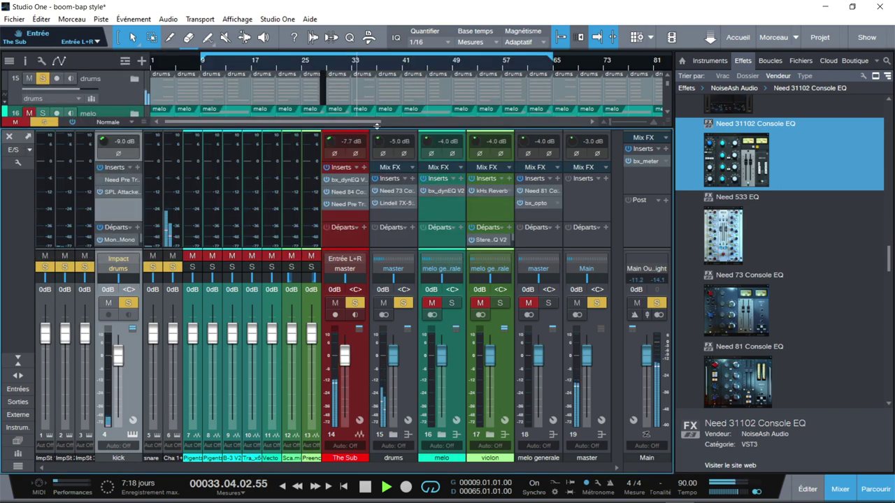
left_click(345, 192)
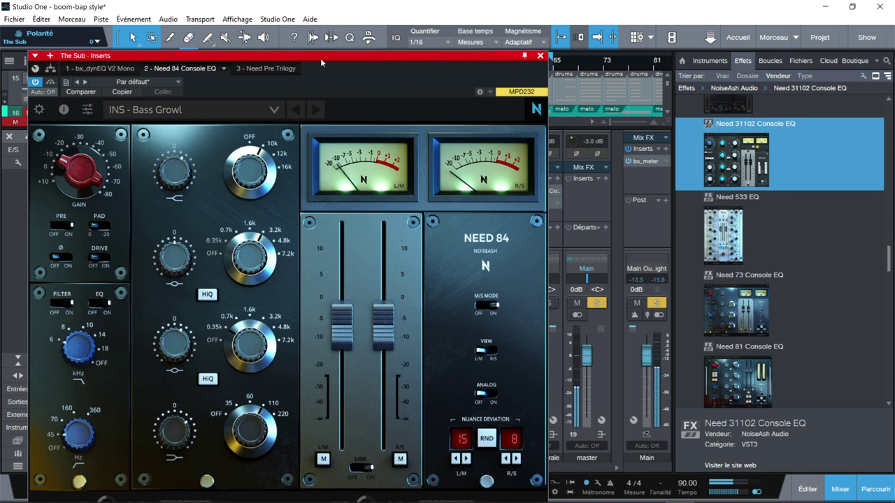
left_click_drag(320, 59, 324, 21)
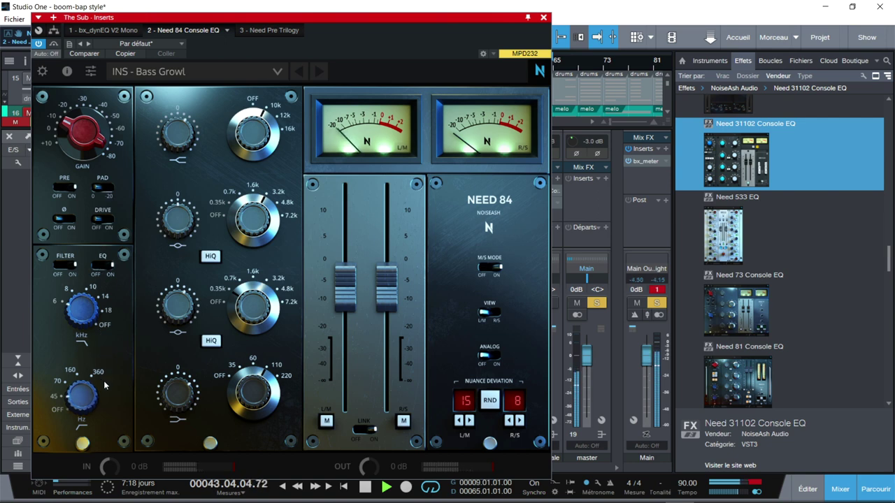
left_click(544, 17)
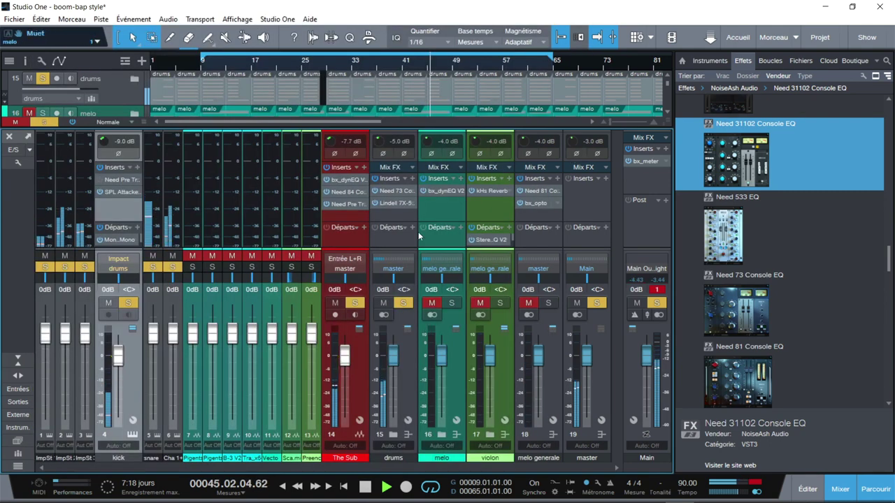
Lower the Lindell 7X-500 input on the drums bus to 4.2 and reset the main output's clip indicator.
left_click(387, 203)
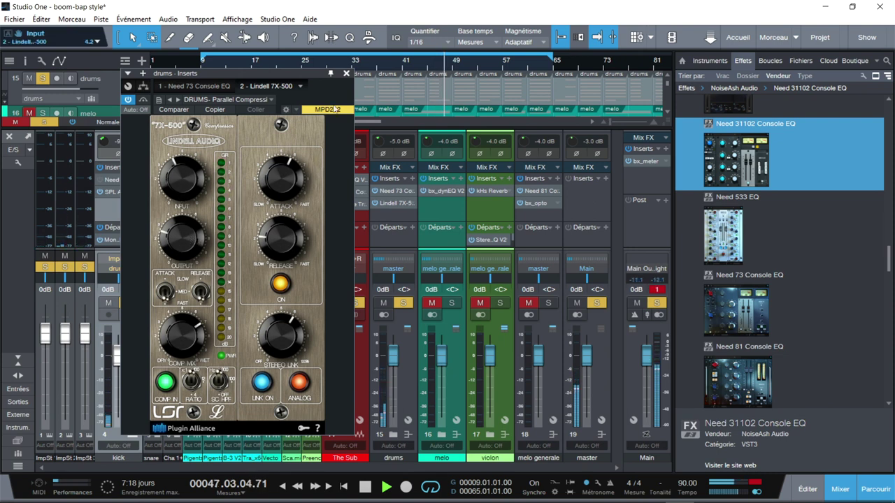
left_click(346, 73)
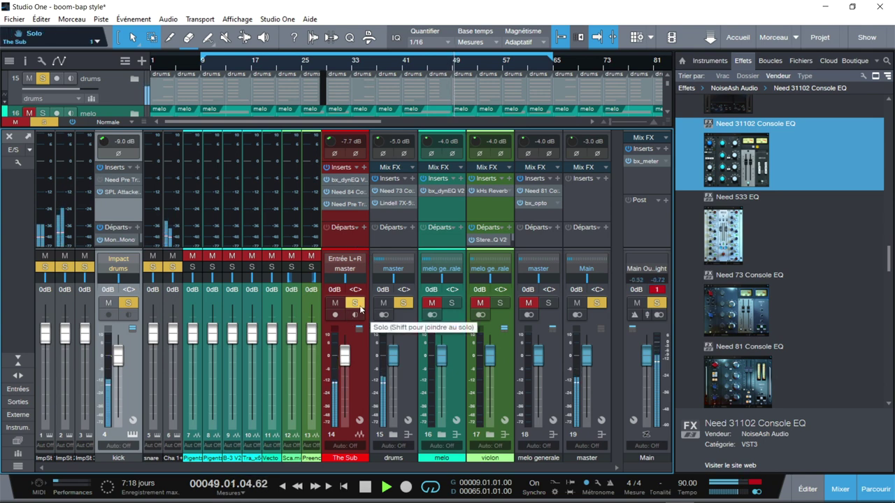
left_click(657, 291)
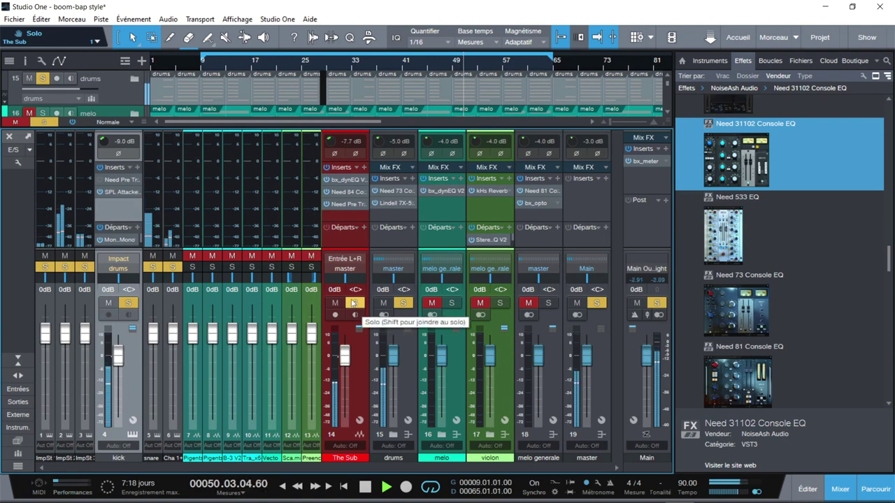
Try 42 dB of Need Pre Trilogy gain on The Sub, return it to 21 dB, and audition the 81 preamp model.
left_click(344, 207)
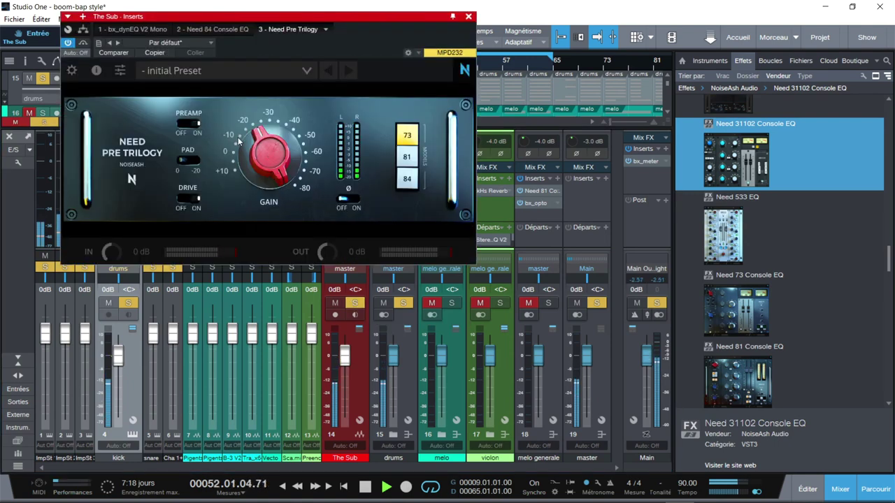
left_click_drag(272, 154, 283, 4)
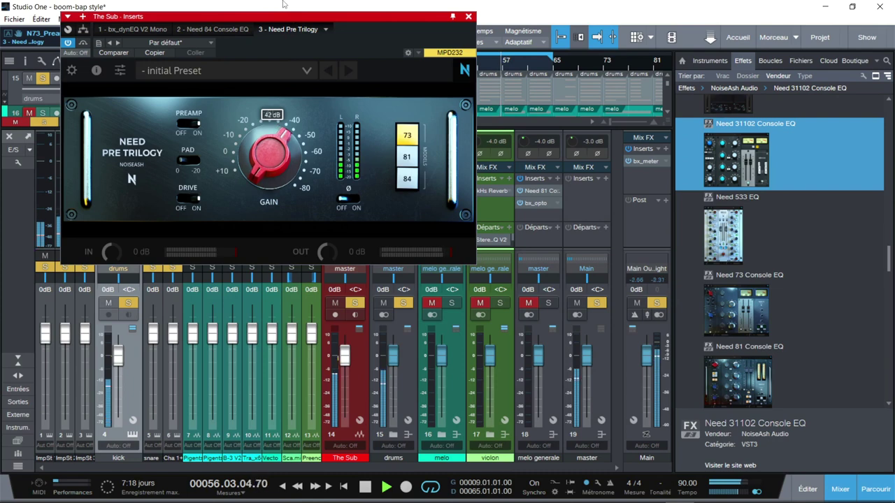
left_click_drag(288, 159, 289, 180)
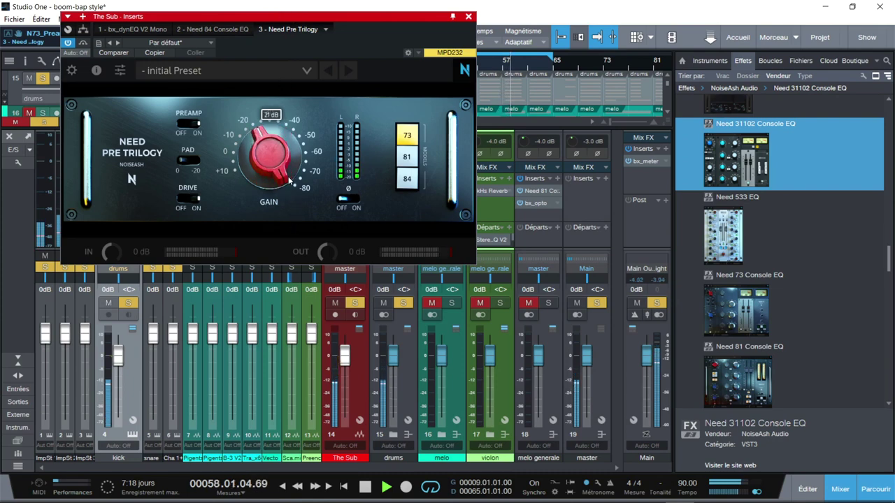
left_click(408, 157)
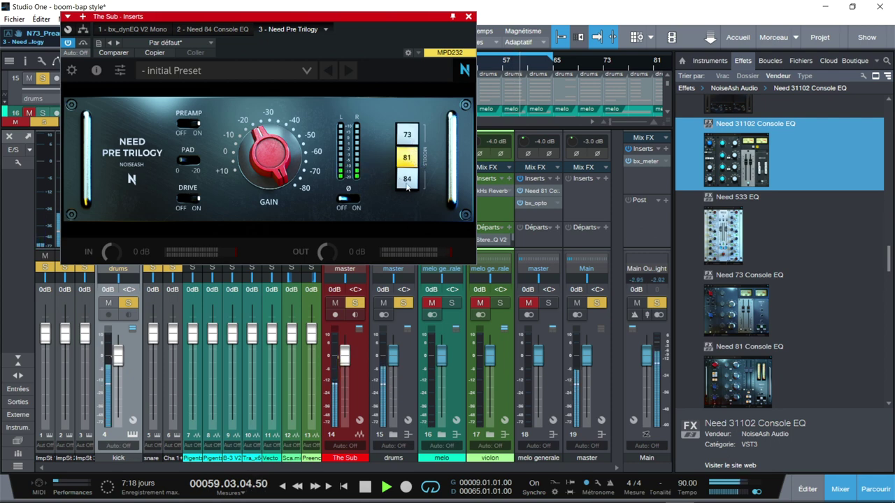
left_click(468, 18)
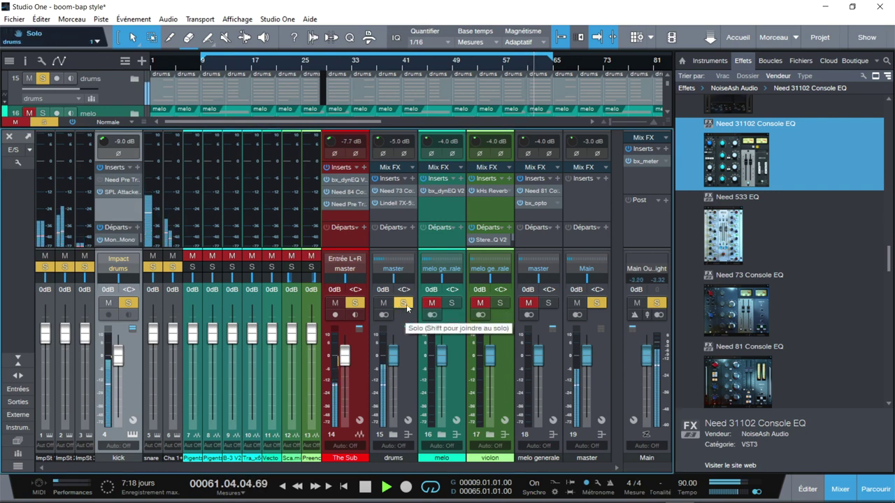
Solo the melo generale bus, remove the drums and The Sub solos, and stop playback.
left_click(549, 303)
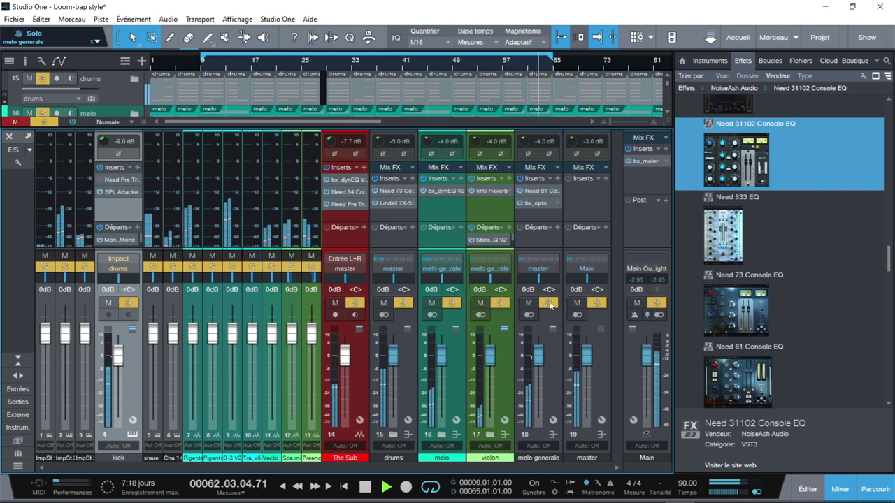
left_click(403, 303)
left_click(355, 303)
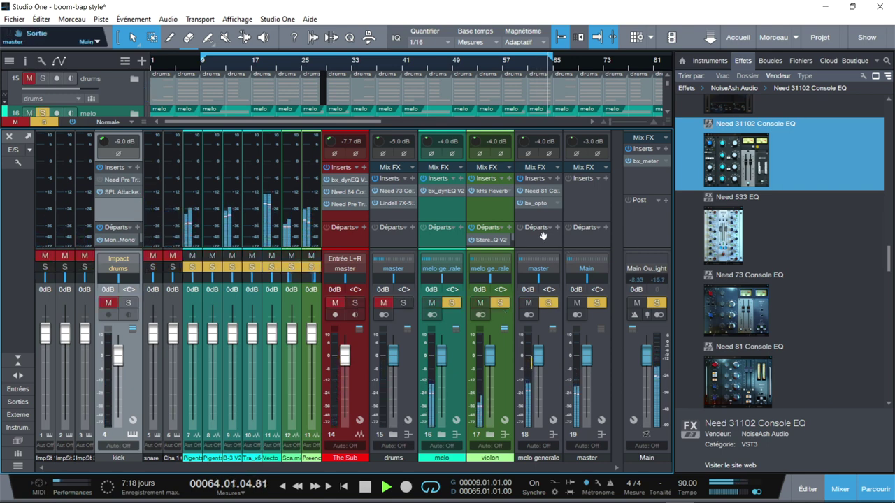
key("space")
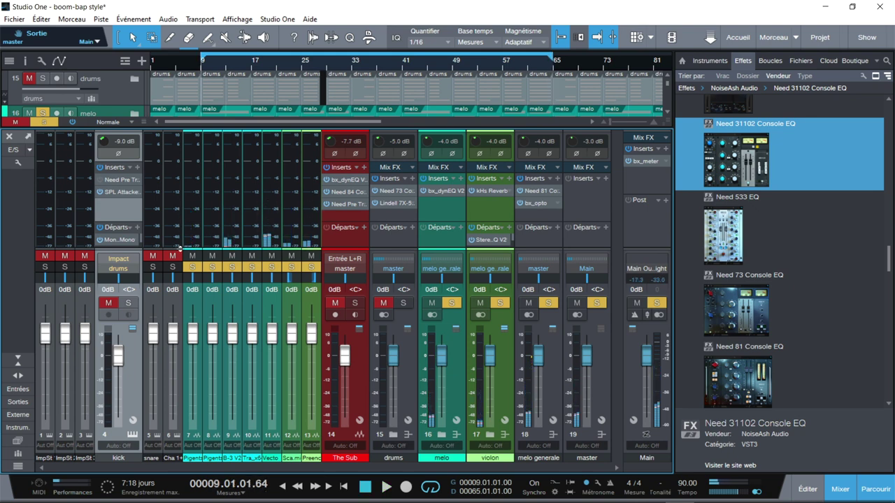
Expand all mixer channels to full width and bring the melodic channels into view.
left_click(132, 350)
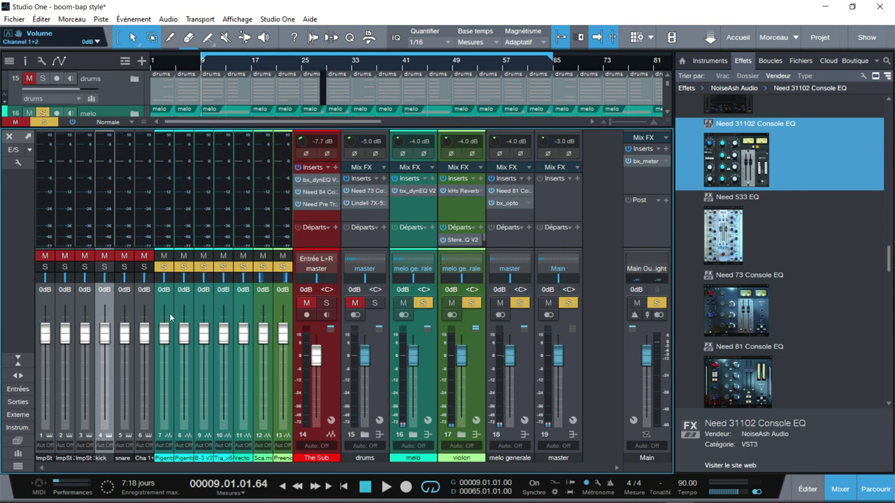
left_click(16, 382)
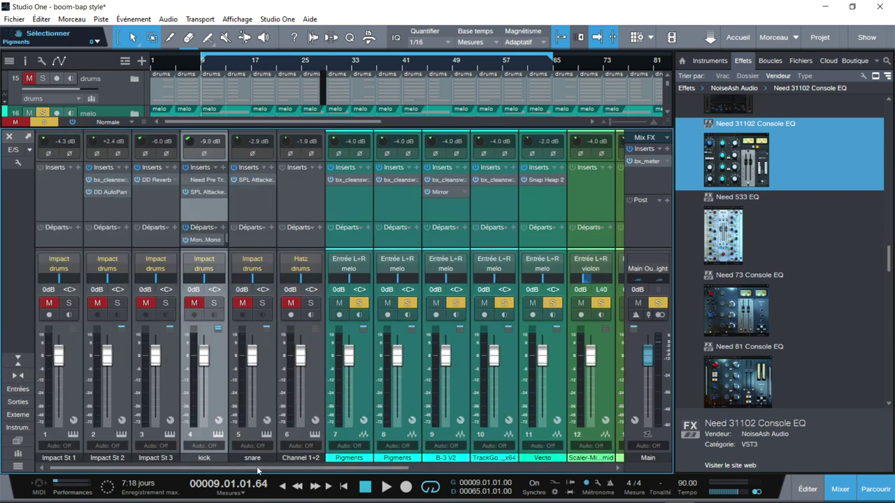
scroll(230, 181, "right", 4)
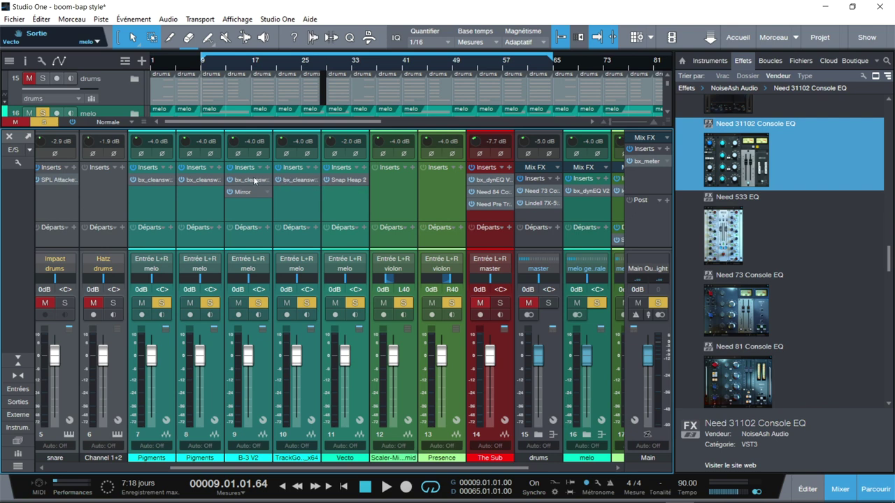
Unsolo both Pigments channels, TrackGod, Vecto, Scaler and Presence so only the B-3 V2 instrument stays soloed.
left_click(161, 302)
left_click(209, 303)
left_click(306, 303)
left_click(354, 302)
left_click(403, 303)
left_click(451, 302)
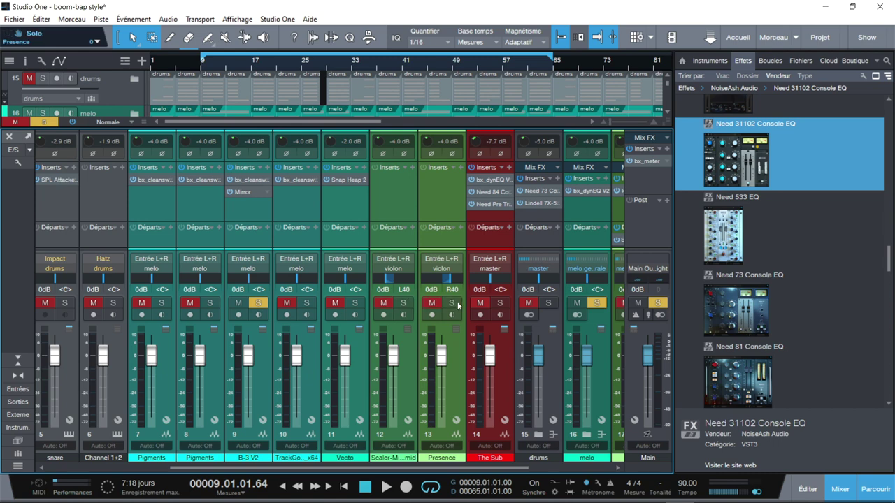
Play the soloed B-3 V2 channel and examine the wet level of its Mirror reverse delay.
key("space")
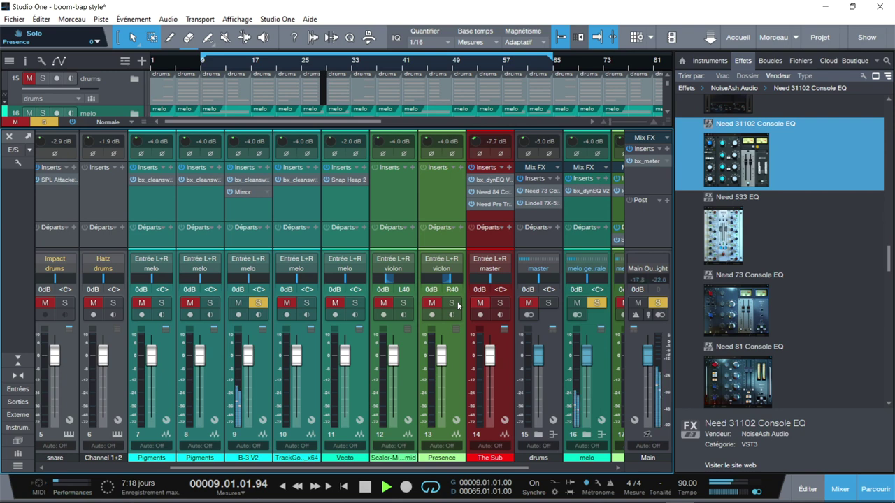
left_click(258, 193)
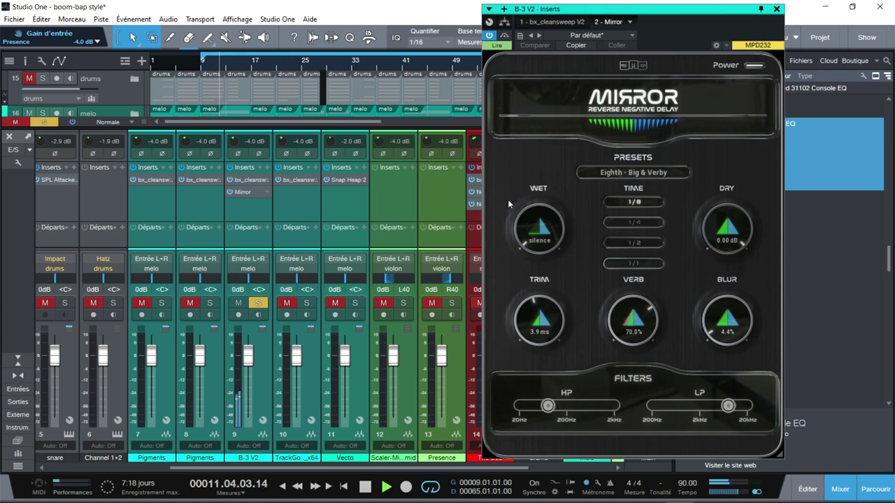
left_click_drag(539, 237, 518, 232)
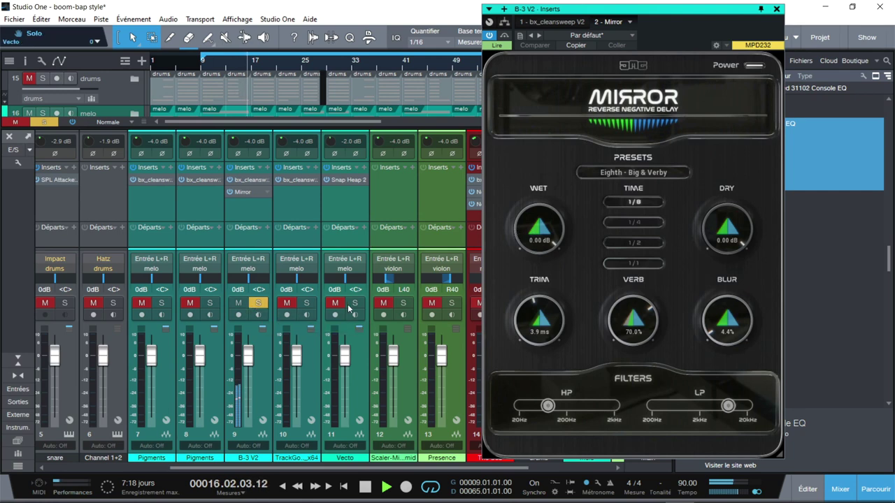
Switch the solo from B-3 V2 to Vecto, inspect the Snap Heap 2 effect on it, and close the plugin window.
left_click(259, 304)
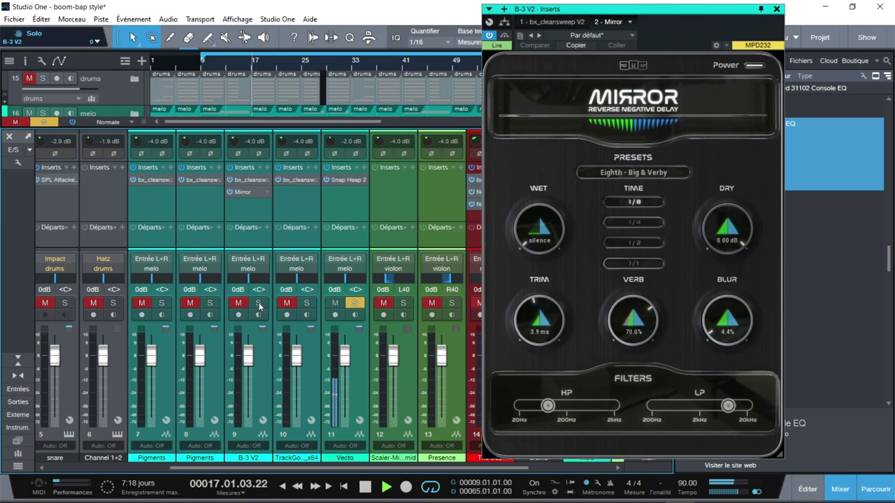
left_click(342, 178)
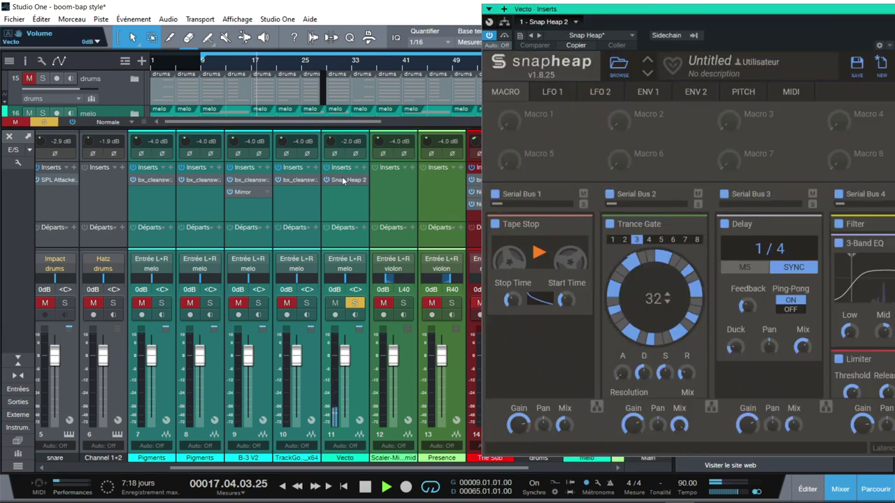
left_click_drag(730, 5, 335, 0)
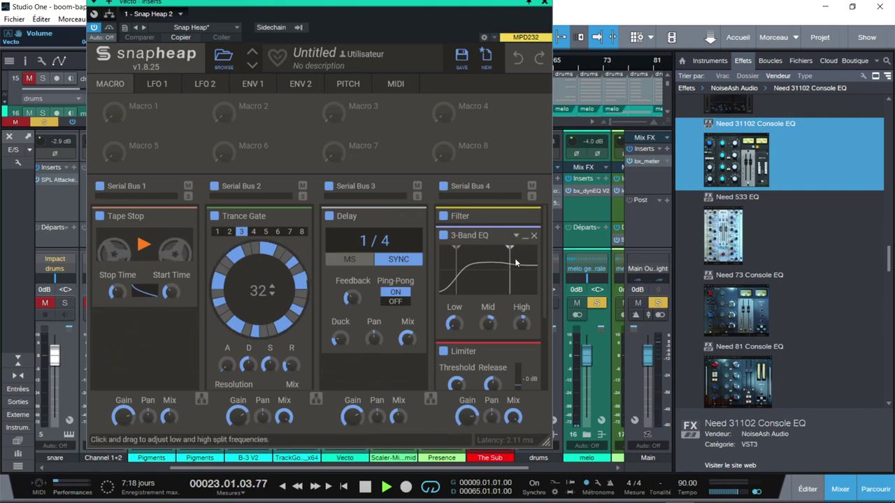
left_click(545, 2)
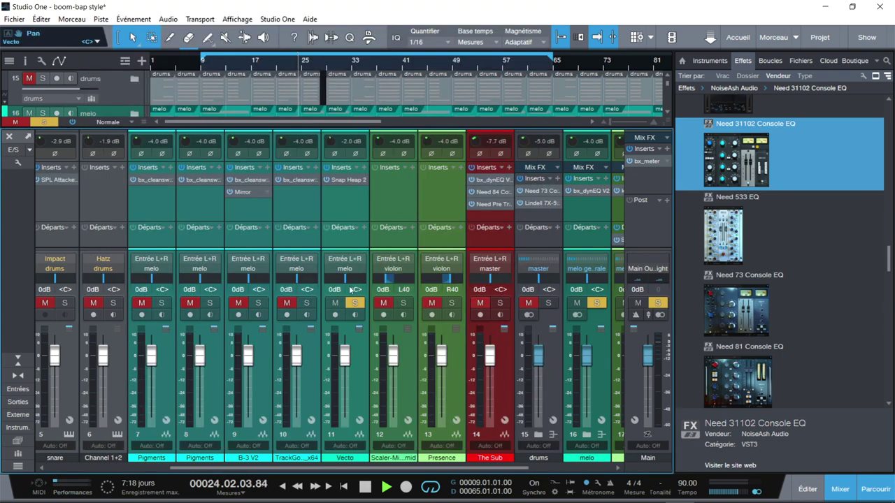
Add TrackGod, B-3 V2, both Pigments, Scaler and Presence to the solo during playback, then stop playback.
left_click(305, 312)
left_click(306, 303)
left_click(259, 303)
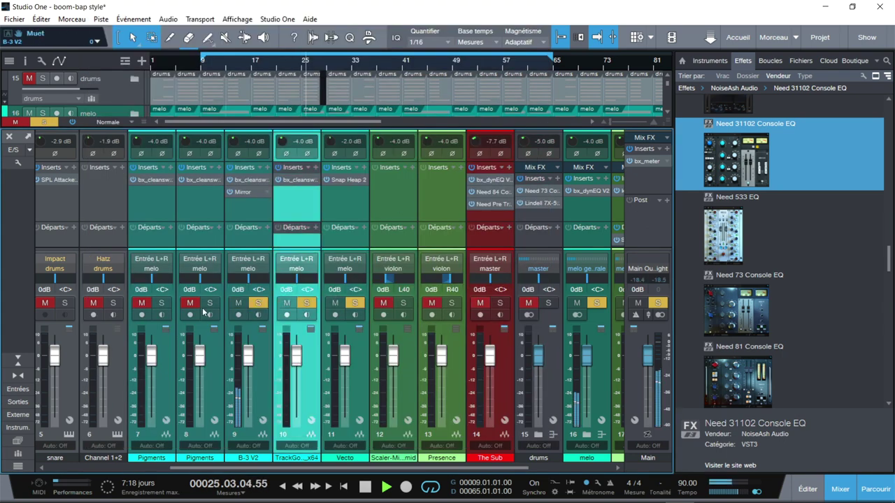
left_click(210, 303)
left_click(162, 303)
left_click(403, 303)
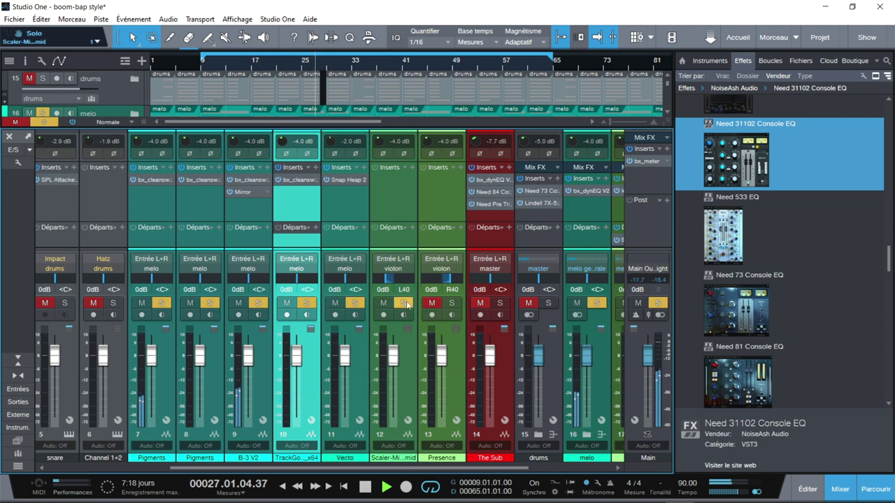
left_click(452, 302)
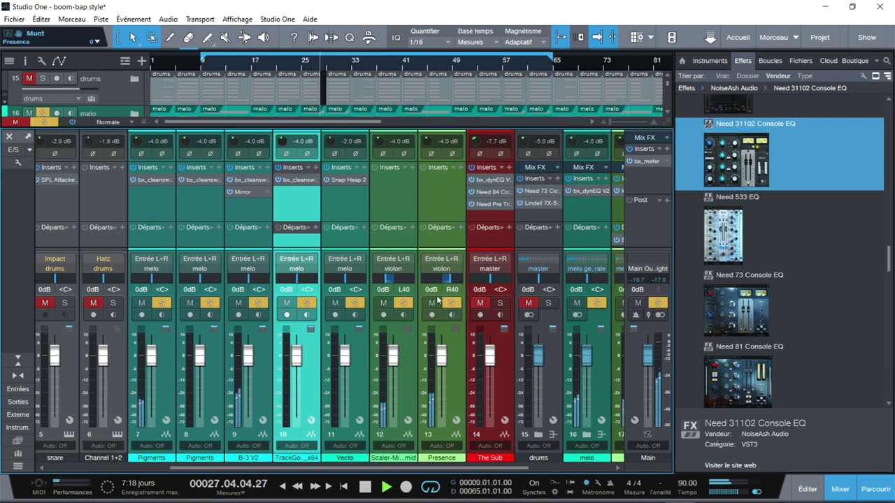
key("space")
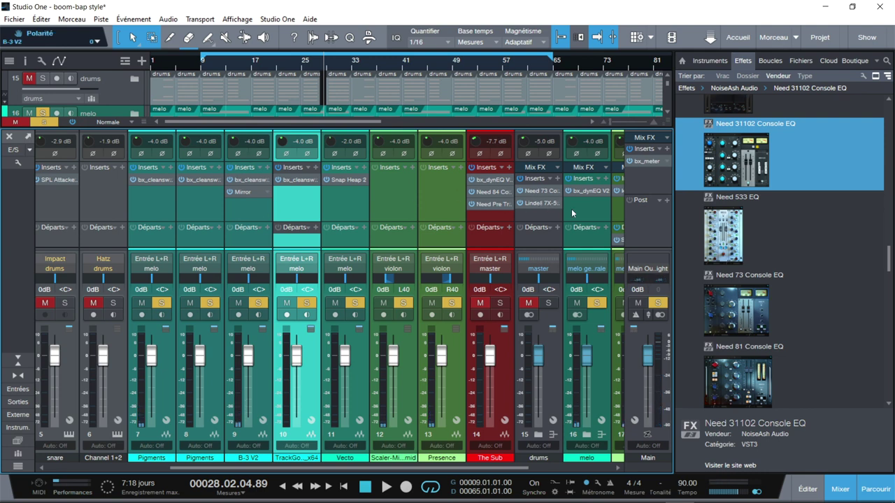
Inspect the bx_dynEQ V2 sidechain dynamic EQ on the melo bus during playback and close its window.
left_click_drag(336, 467, 393, 467)
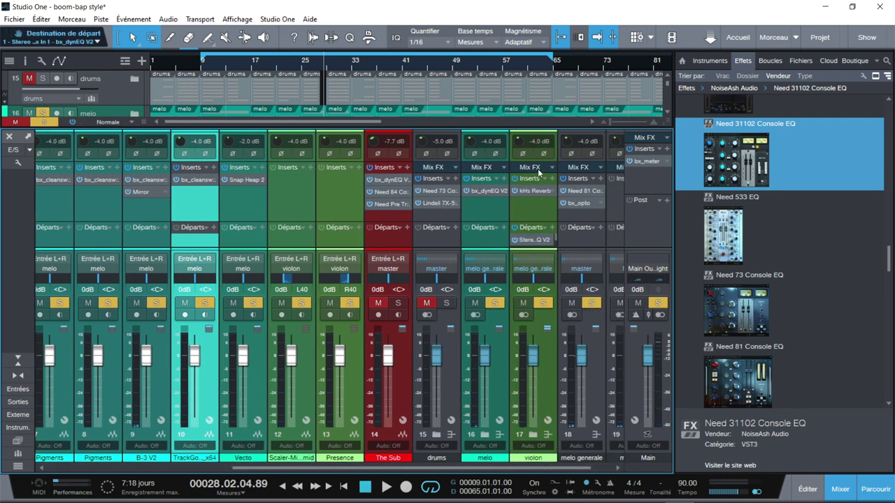
left_click(478, 191)
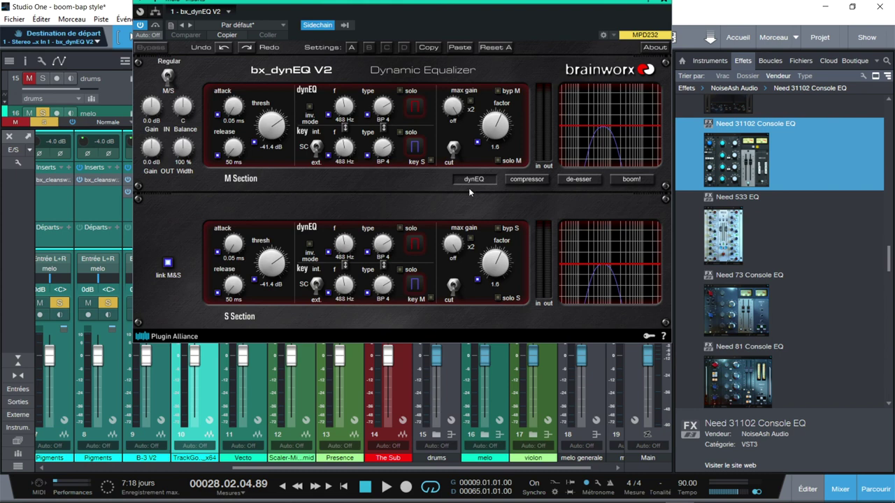
key("space")
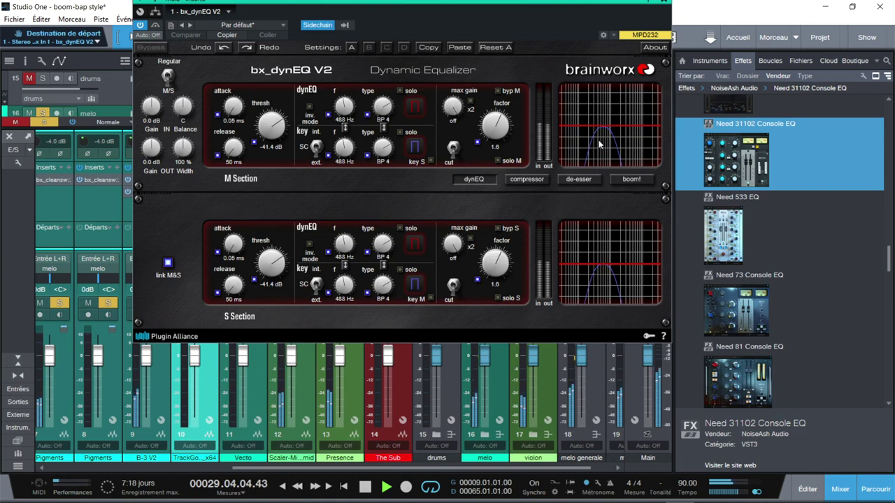
left_click(665, 4)
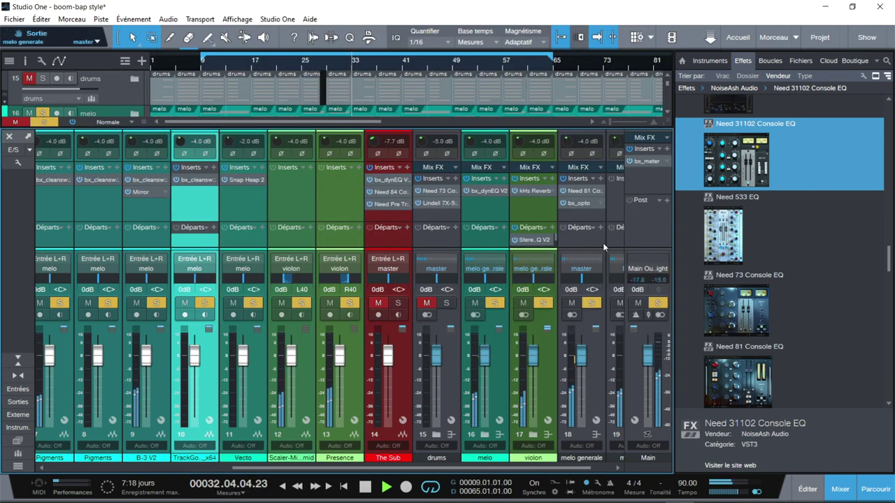
Audition Need 81 Console EQ on the melo generale bus by muting its mid and side channels in turn, and close the plugin.
left_click(576, 192)
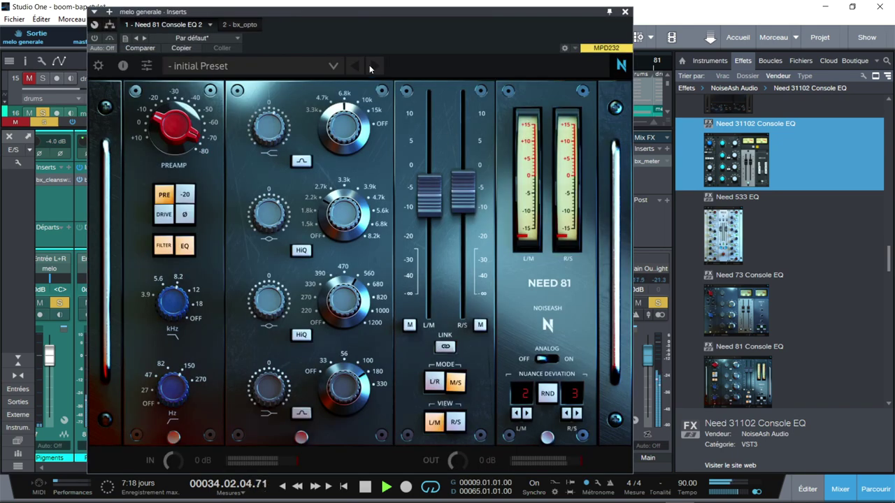
left_click_drag(511, 12, 477, 5)
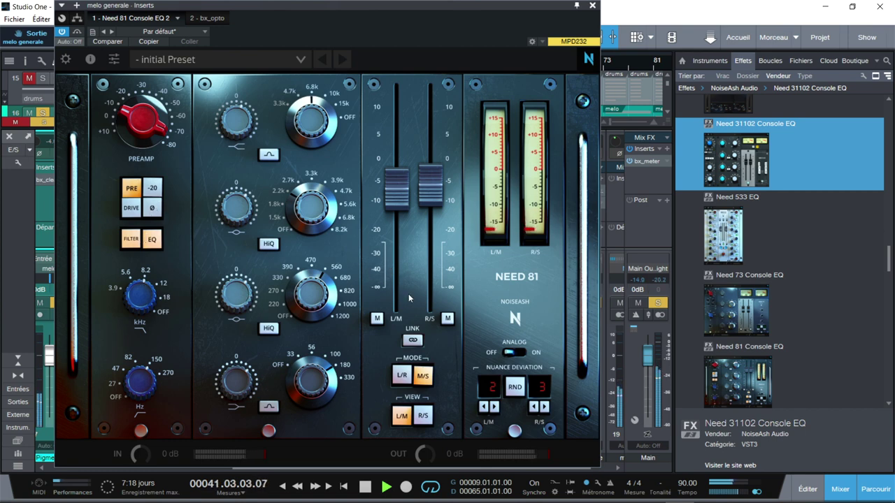
left_click(377, 319)
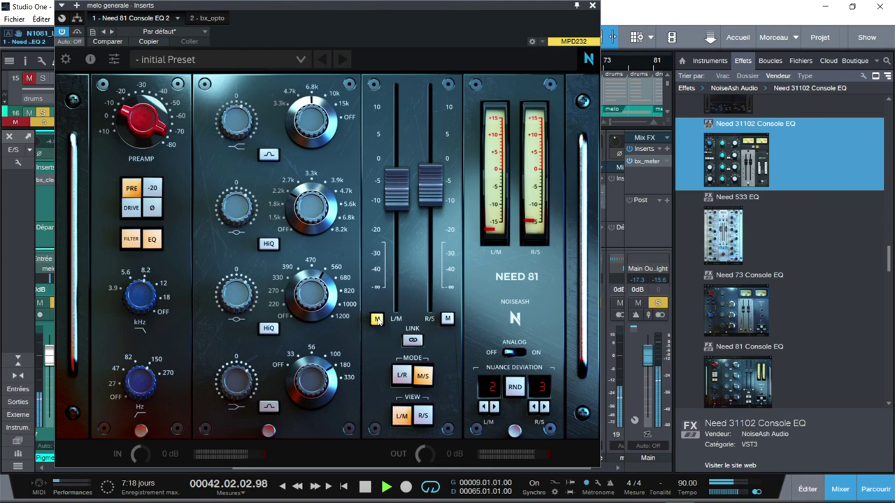
left_click(447, 319)
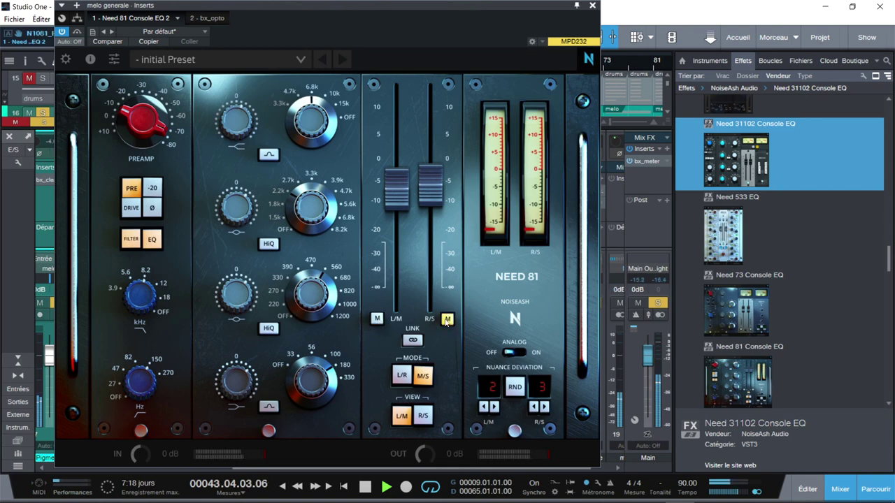
left_click(447, 319)
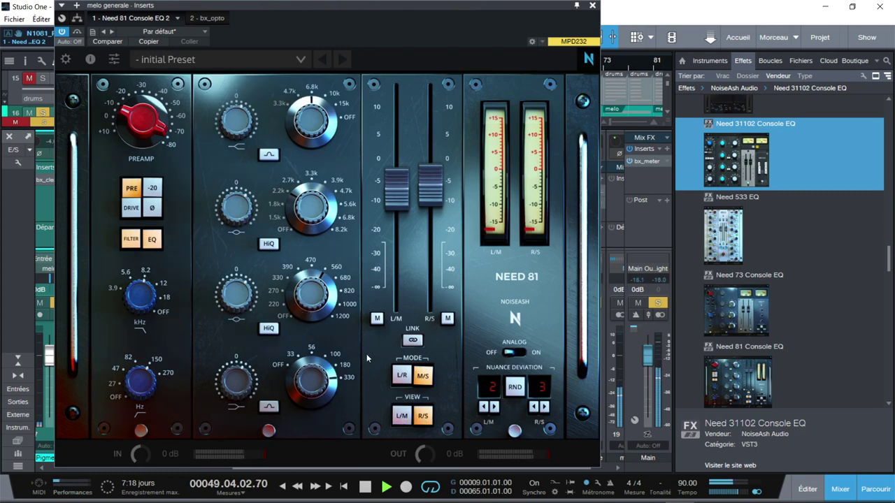
left_click(403, 416)
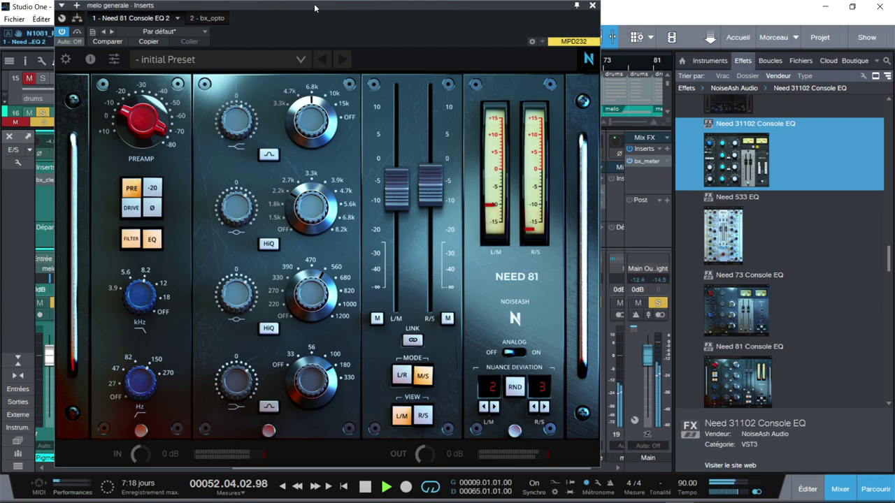
left_click(592, 6)
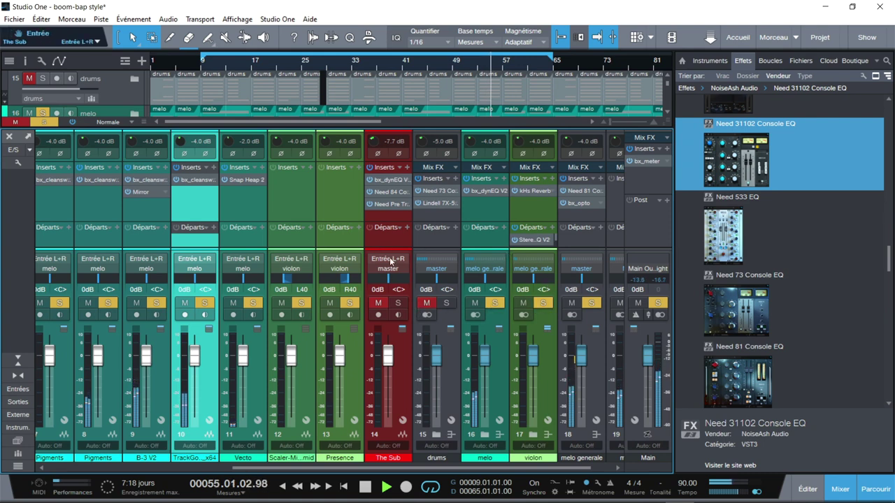
Clear all channel solos to play the full mix and bring the master bus into view.
left_click(43, 123)
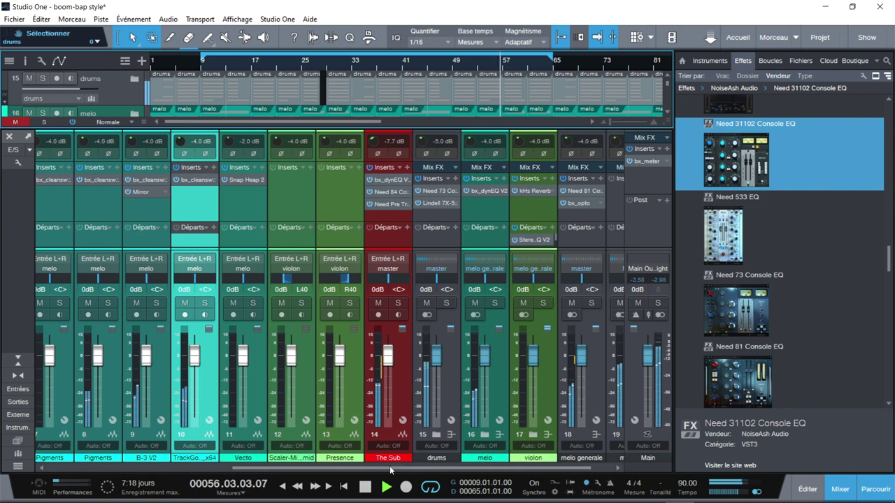
scroll(451, 467, "right", 2)
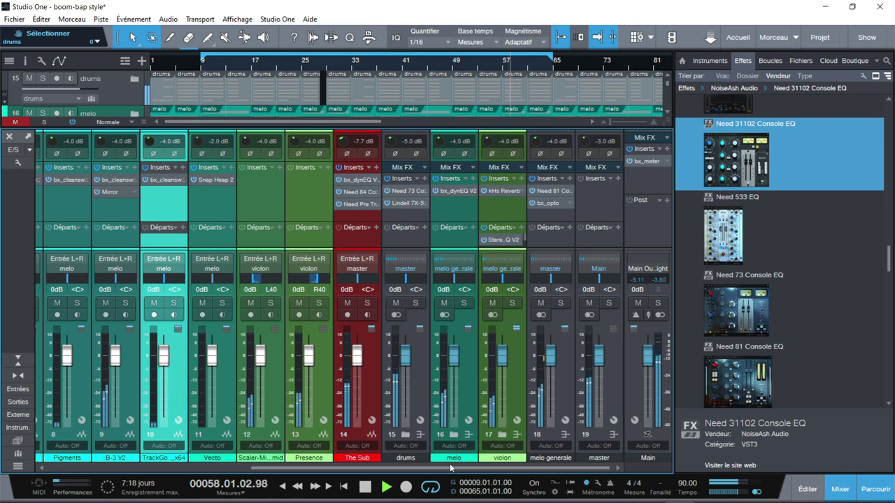
left_click(589, 458)
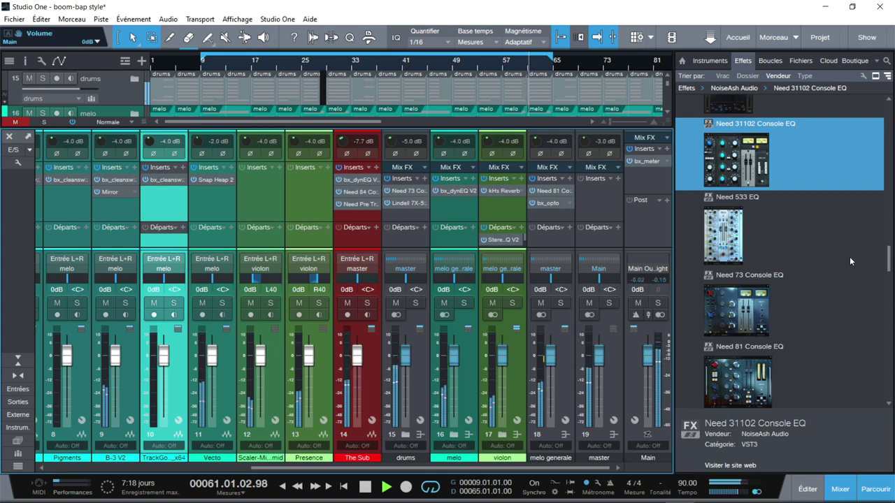
Insert Need Pre 31102 on the master bus and compare the sound with Drive on and off during playback.
left_click_drag(890, 256, 893, 270)
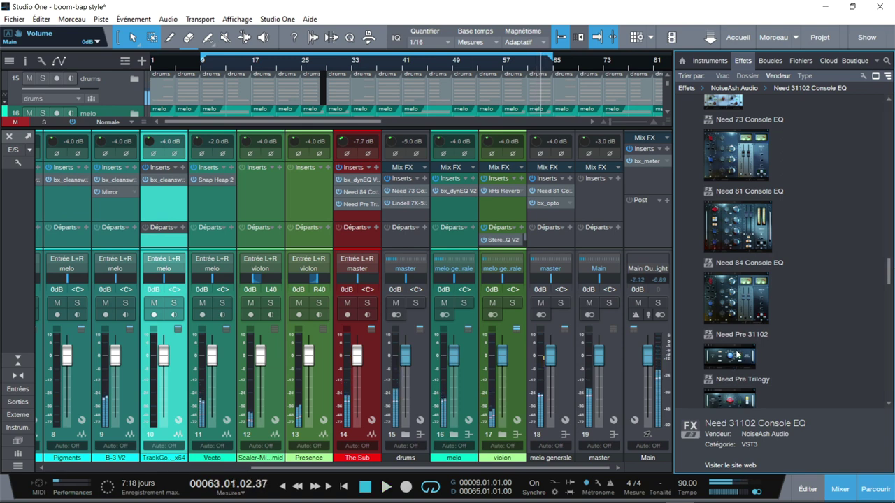
left_click_drag(740, 358, 592, 192)
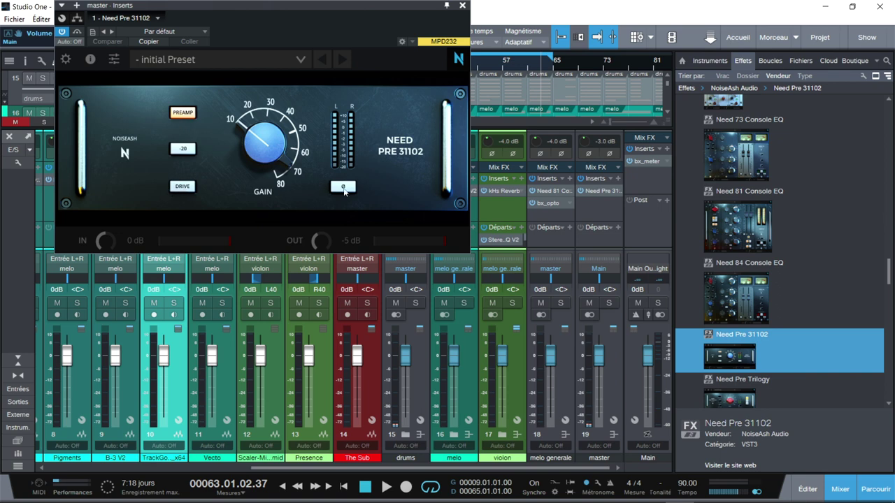
key("space")
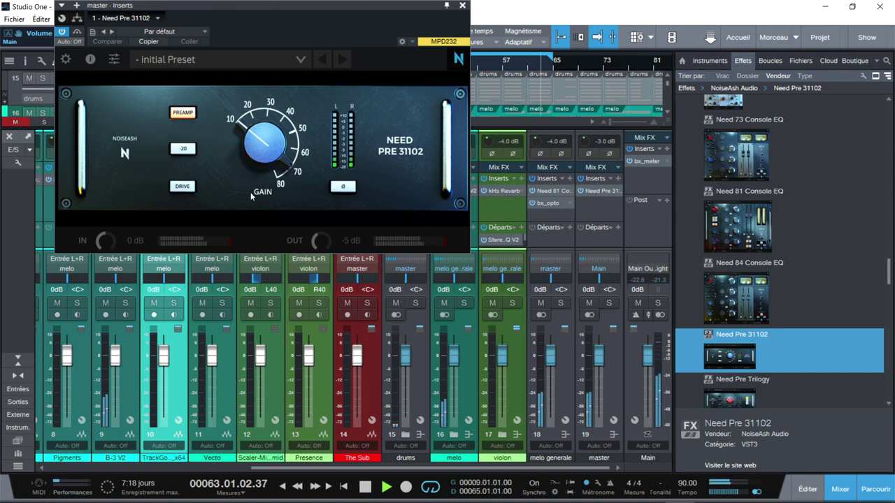
left_click(183, 187)
left_click_drag(234, 163, 272, 5)
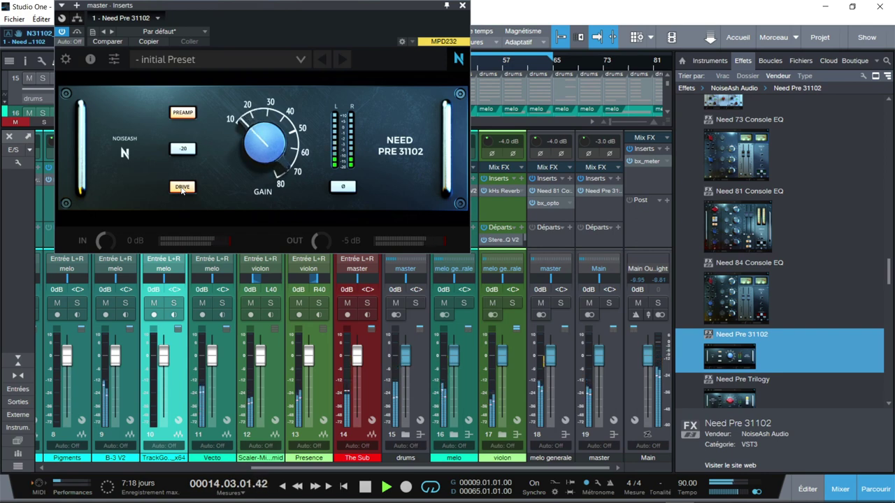
left_click(182, 188)
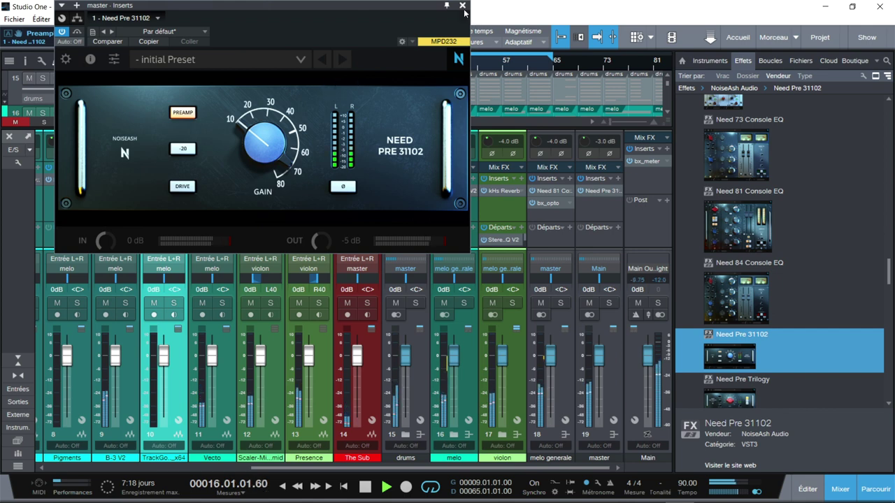
Remove Need Pre 31102 from the master bus and reset the Main output's clip indicator.
right_click(603, 194)
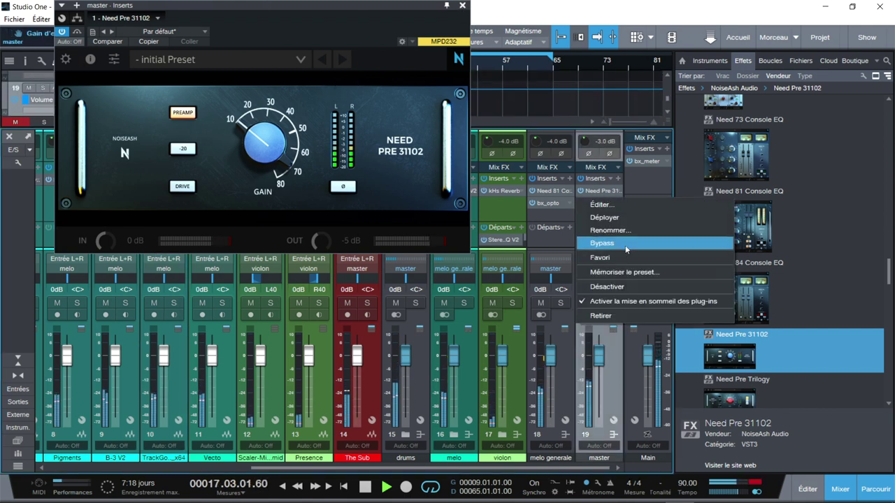
left_click(607, 318)
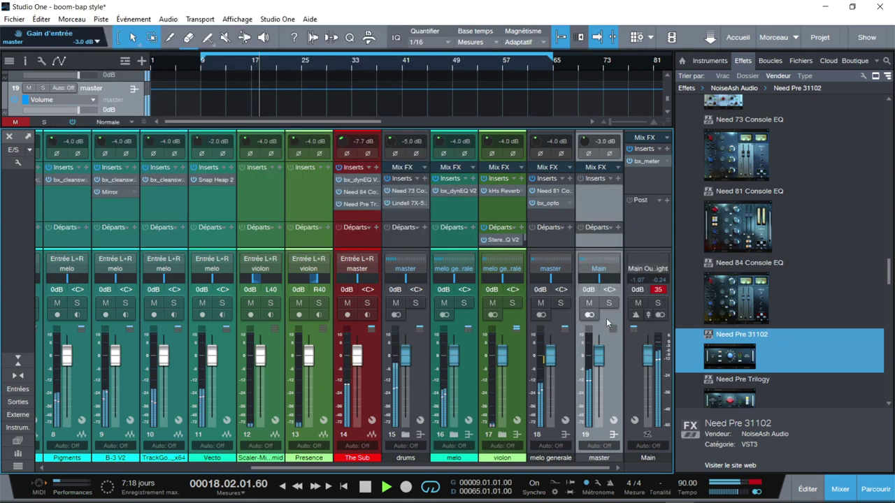
left_click(659, 291)
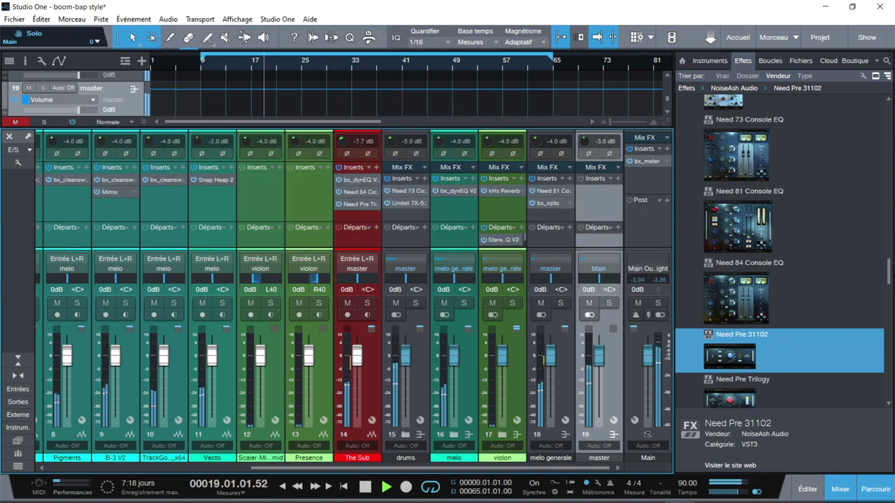
Stop playback, insert Need 533 EQ on the master bus and reposition its window.
scroll(743, 277, "up", 4)
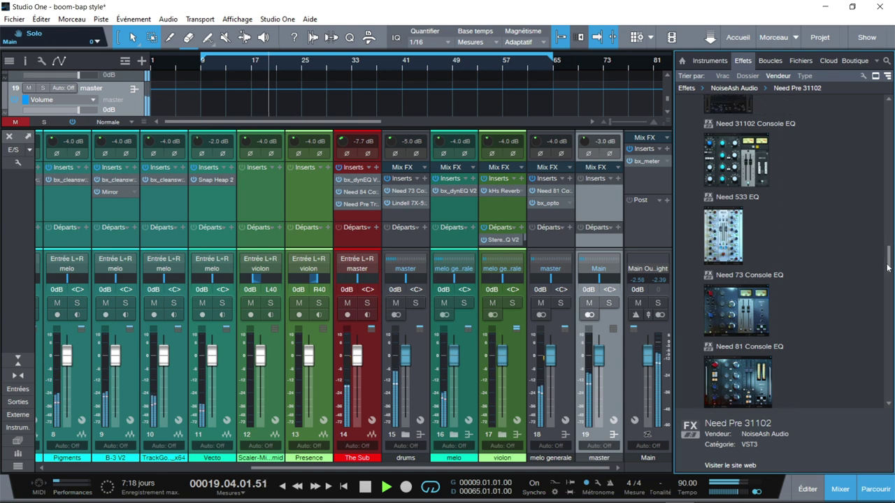
key("space")
left_click_drag(724, 238, 600, 191)
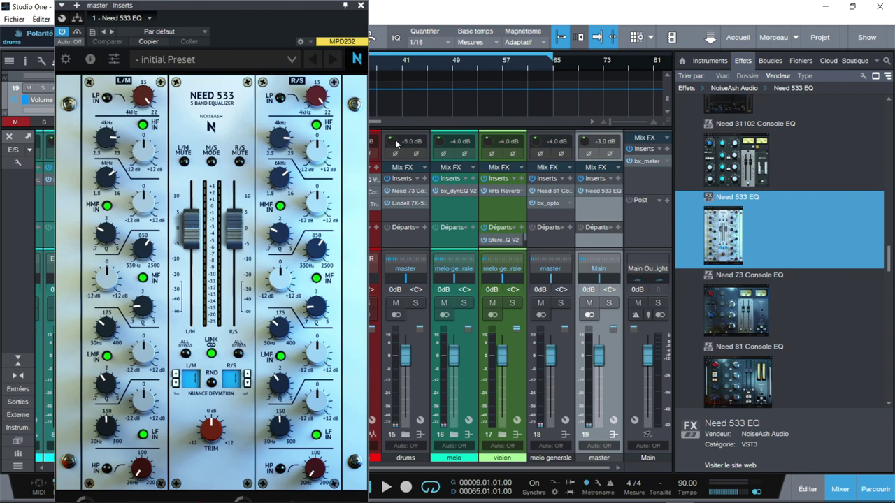
left_click_drag(238, 9, 259, 4)
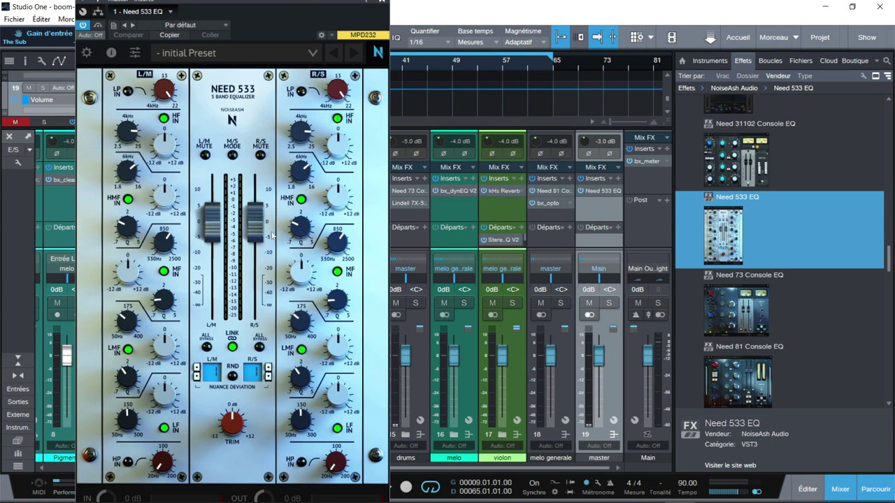
Turn off oversampling in Need 533 EQ and browse its General Purpose factory presets, keeping the initial preset.
left_click(87, 54)
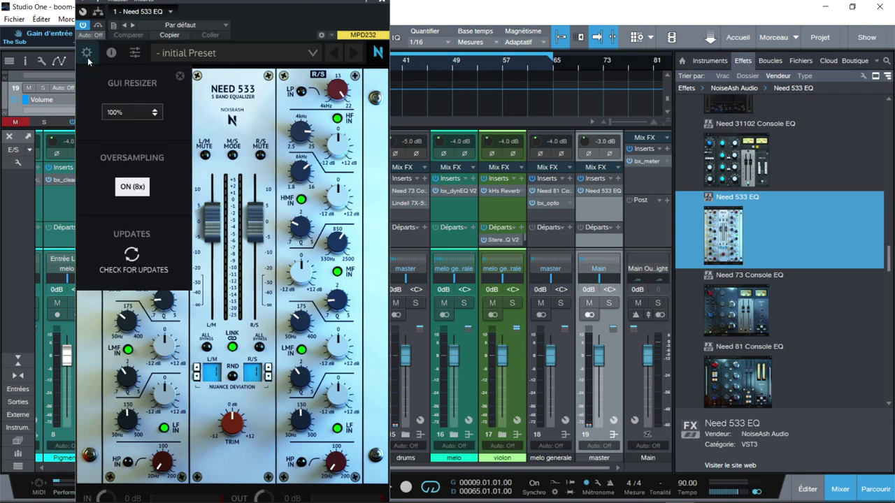
left_click(131, 187)
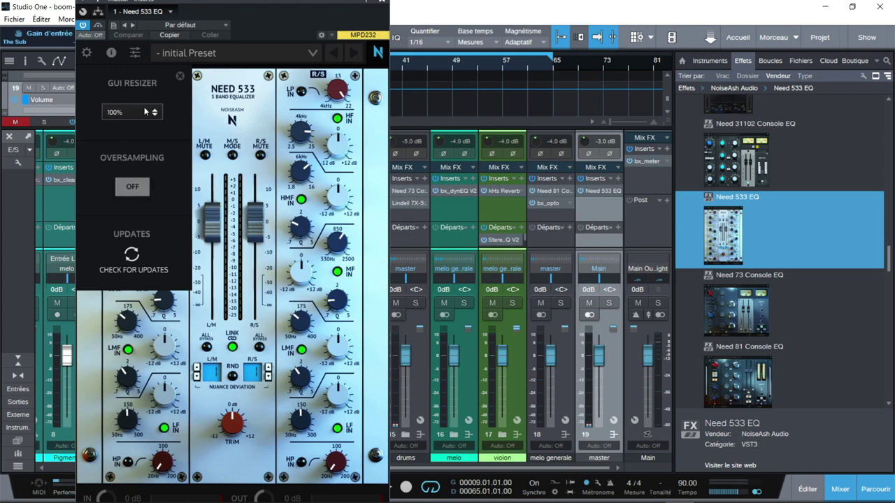
left_click(230, 54)
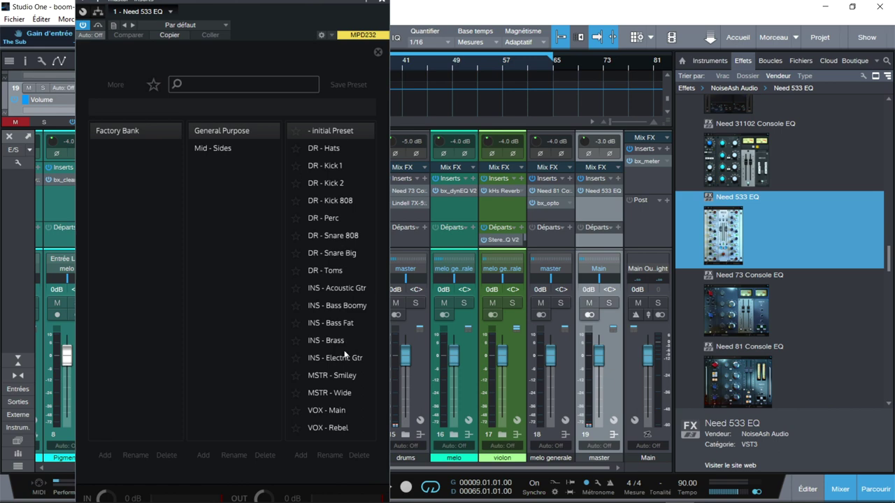
left_click(323, 53)
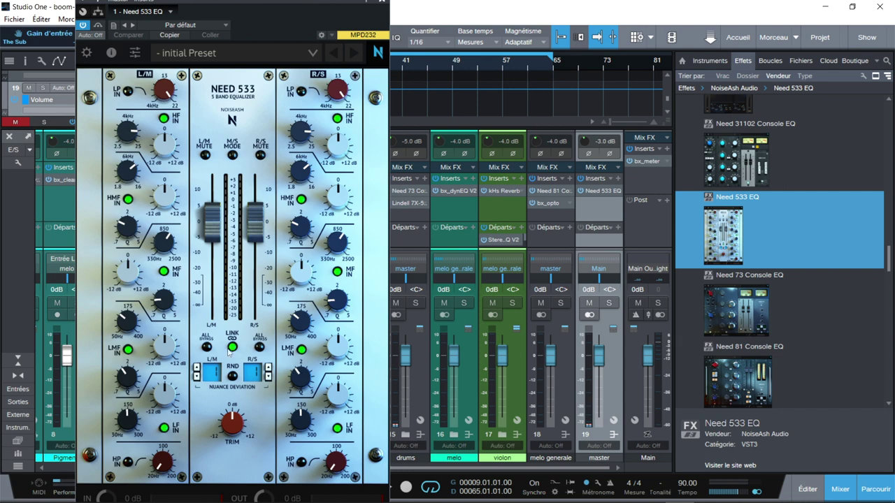
Engage and raise the high-pass filter on Need 533 EQ and slightly boost the LF band gain during playback.
mouse_move(160, 463)
left_mouse_down()
mouse_move(157, 448)
mouse_move(162, 462)
left_mouse_up()
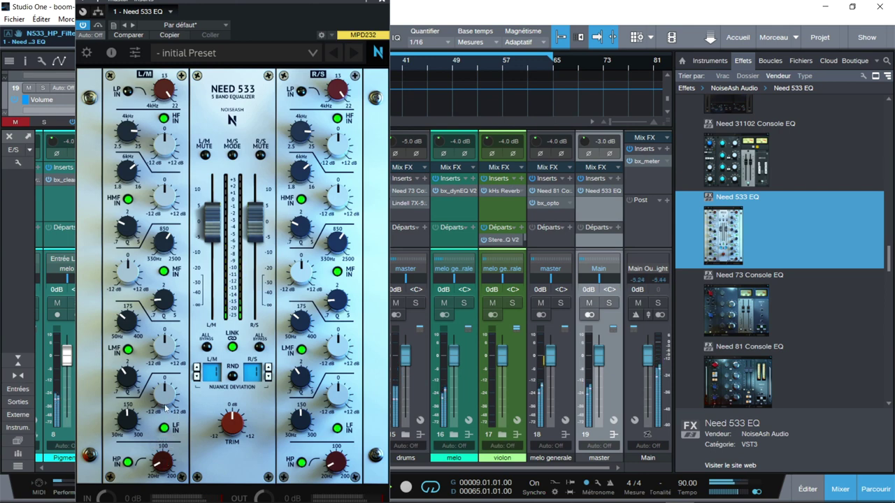
left_click_drag(163, 404, 163, 374)
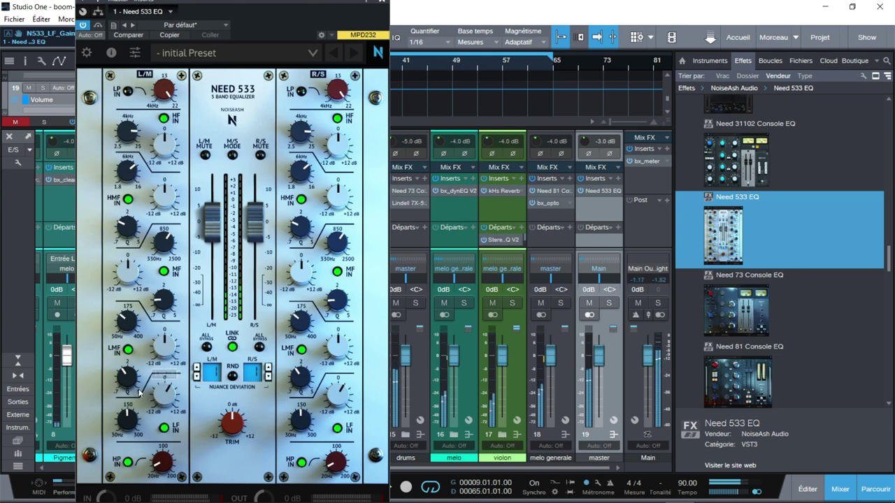
Adjust the LF band frequency, shift the LMF band frequency and cut the LMF gain by several dB on the linked channels.
left_click_drag(127, 418, 116, 445)
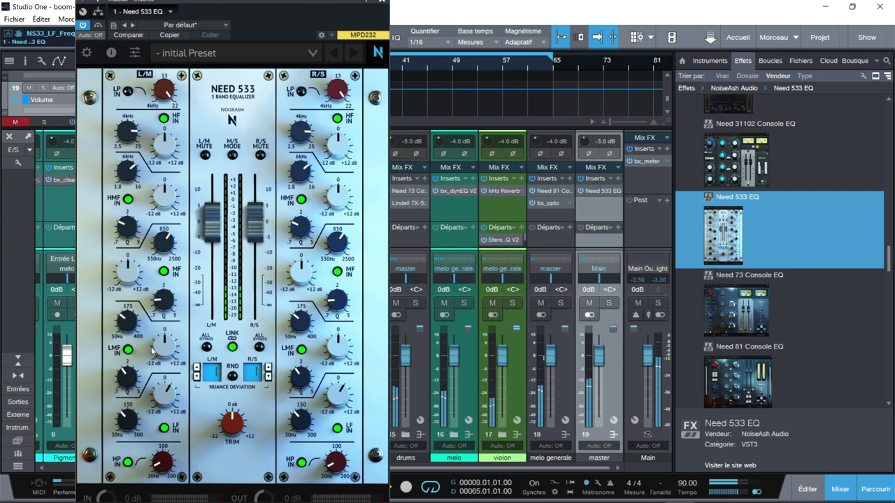
left_click_drag(158, 347, 141, 384)
left_click_drag(128, 323, 132, 281)
left_click_drag(169, 355, 167, 362)
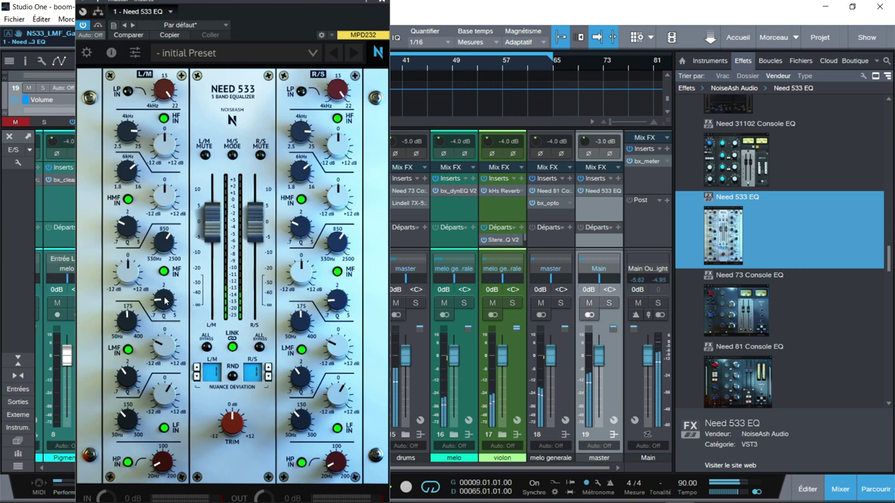
Boost the MF gain slightly and adjust the HMF band's Q and gain, keeping the HMF gain close to 0 dB.
left_click_drag(127, 274, 128, 250)
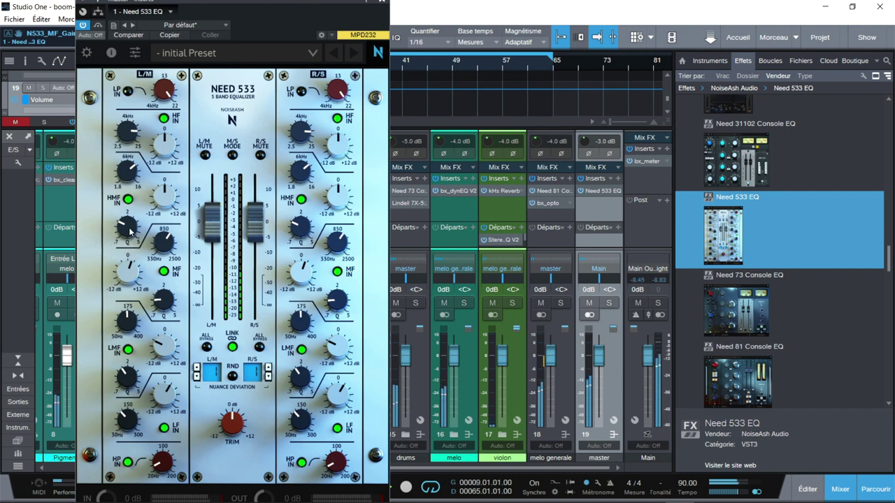
left_click(131, 235)
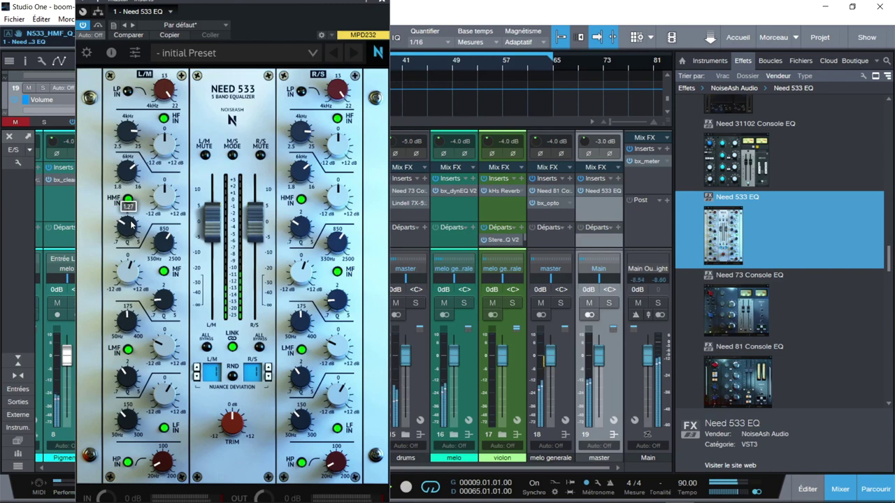
left_click_drag(131, 216, 129, 260)
left_click_drag(164, 197, 151, 212)
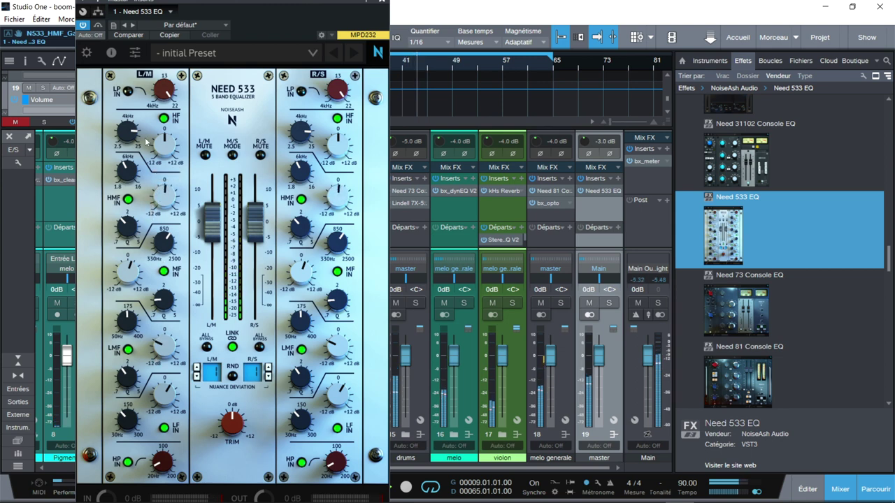
Sweep the HF band frequency while trying small gain boosts, and settle the HF gain near 0 dB.
left_click_drag(161, 152, 119, 245)
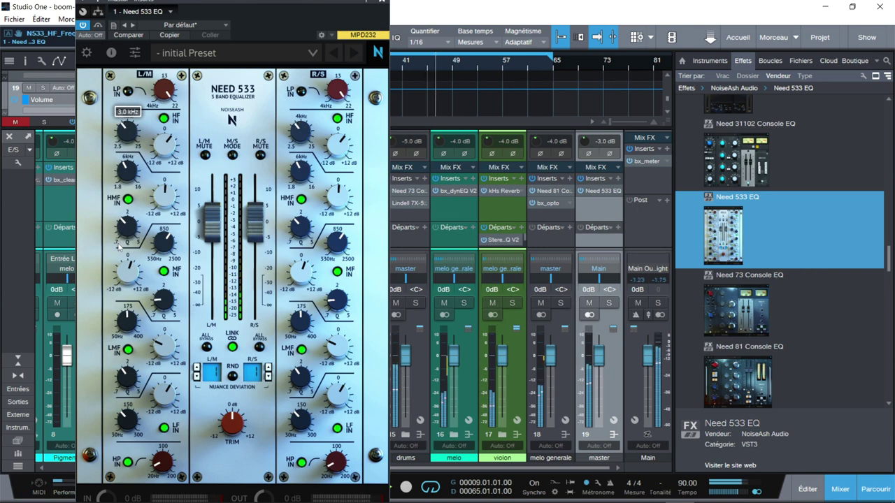
left_click_drag(164, 146, 160, 163)
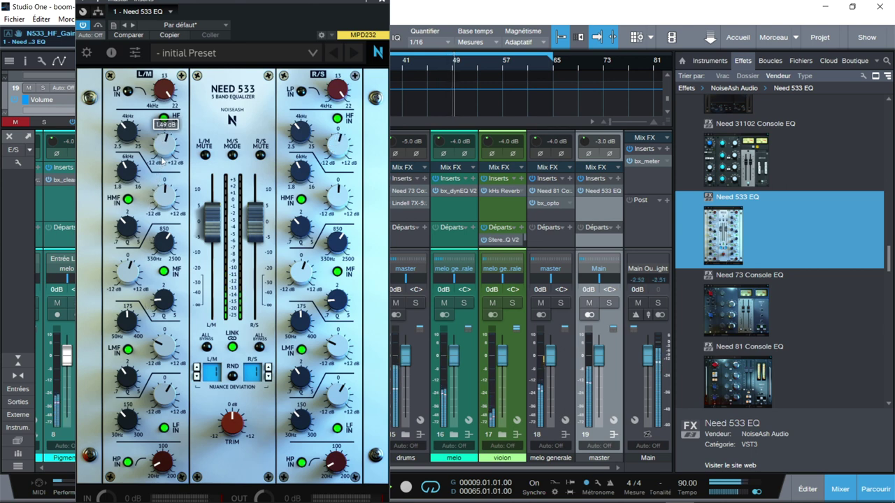
left_click_drag(128, 134, 131, 20)
left_click_drag(158, 148, 156, 177)
Set the R/S nuance deviation to 2 and raise the trim slightly above 0 dB.
mouse_move(268, 372)
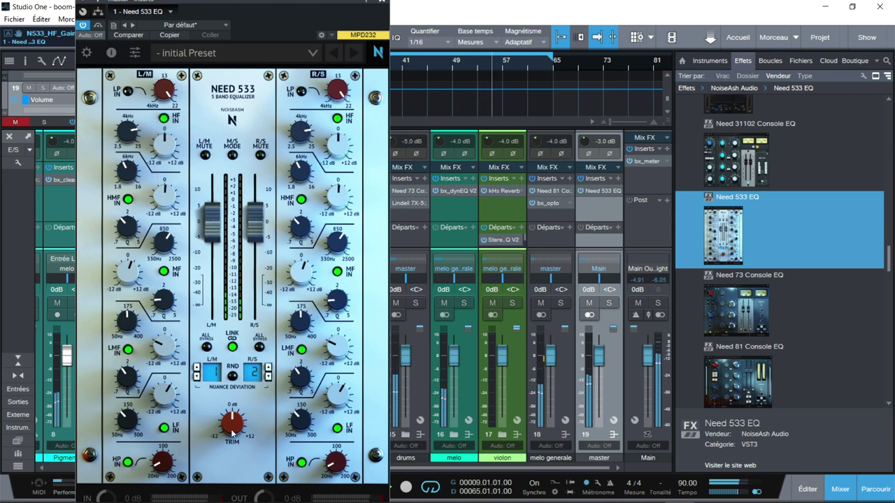
left_click_drag(233, 433, 232, 412)
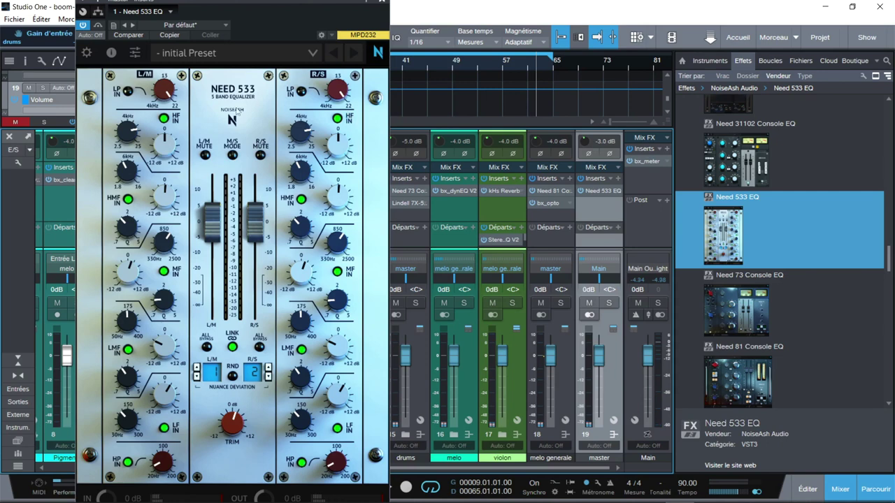
Enable M/S mode, unlink the two channels and play the song with only the mid channel muted.
left_click(232, 157)
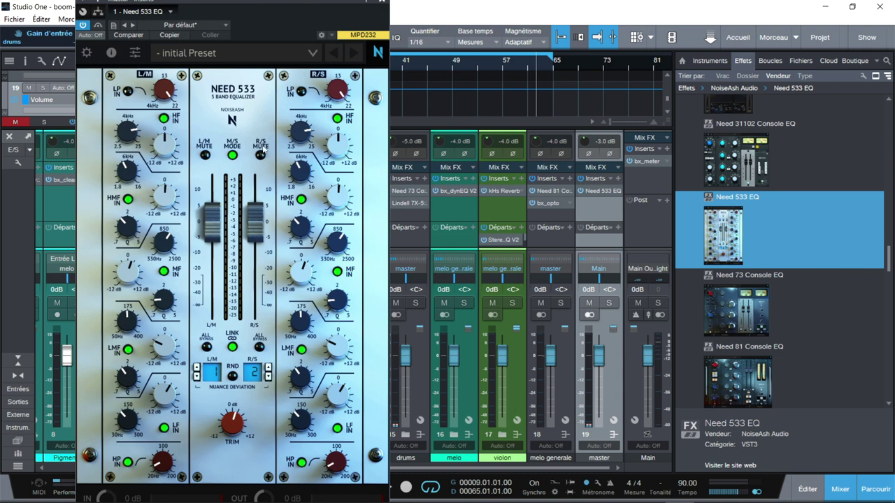
left_click(203, 156)
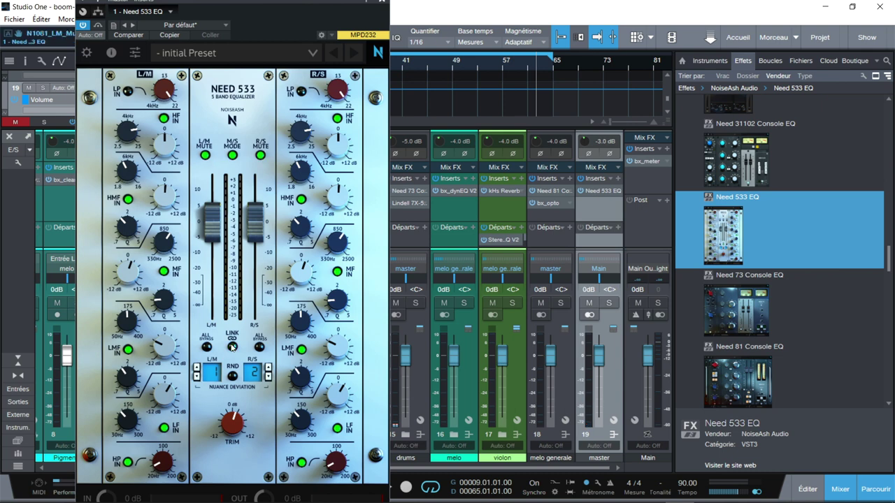
left_click(205, 154)
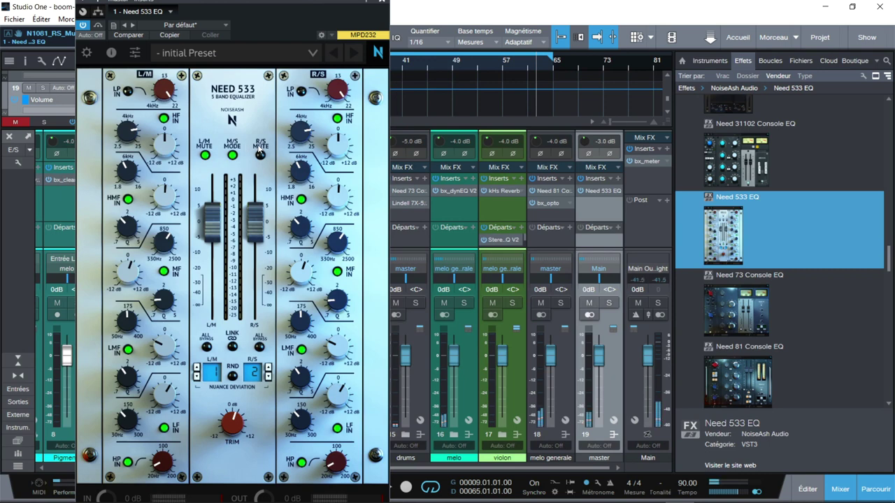
key("space")
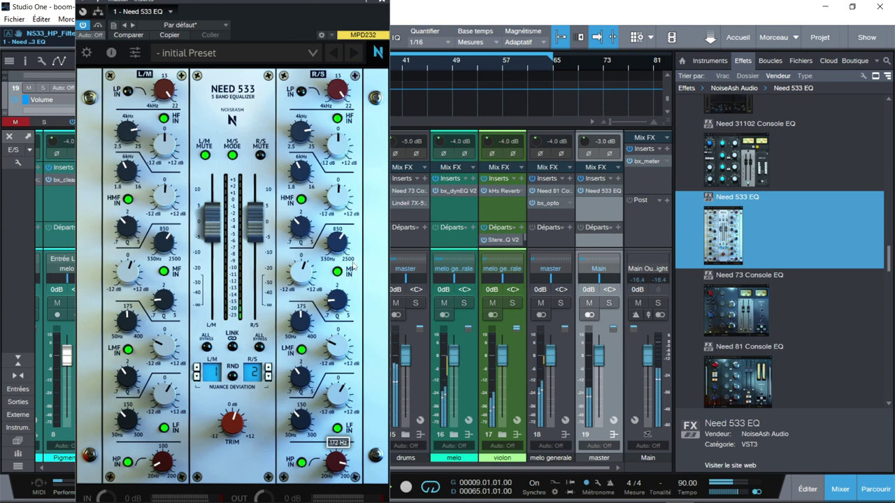
On the side channel, raise the high-pass filter to about 172 Hz, cut the LF gain and boost the LMF gain about 1.6 dB.
left_click_drag(332, 414, 327, 380)
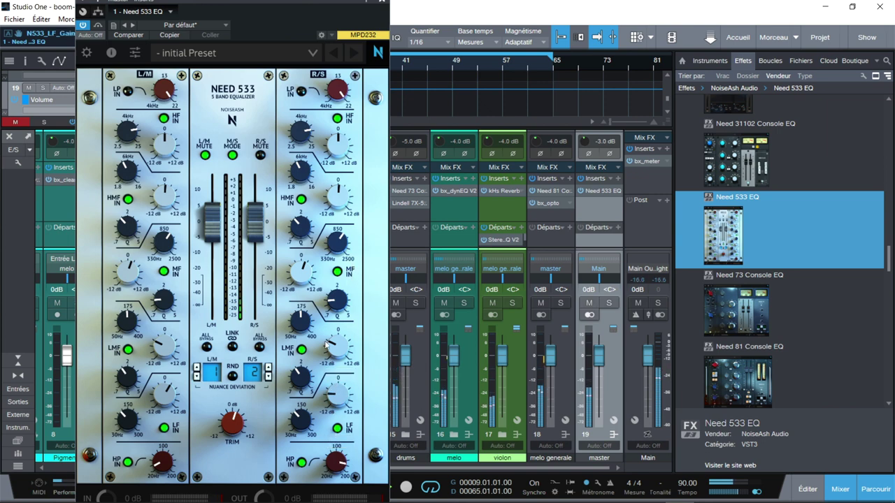
left_click_drag(301, 319, 355, 276)
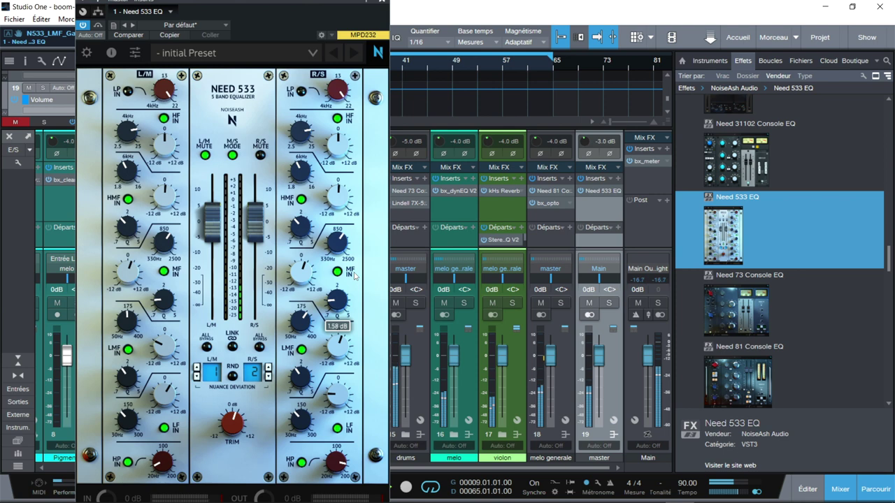
left_click_drag(302, 321, 302, 327)
left_click_drag(300, 274, 300, 275)
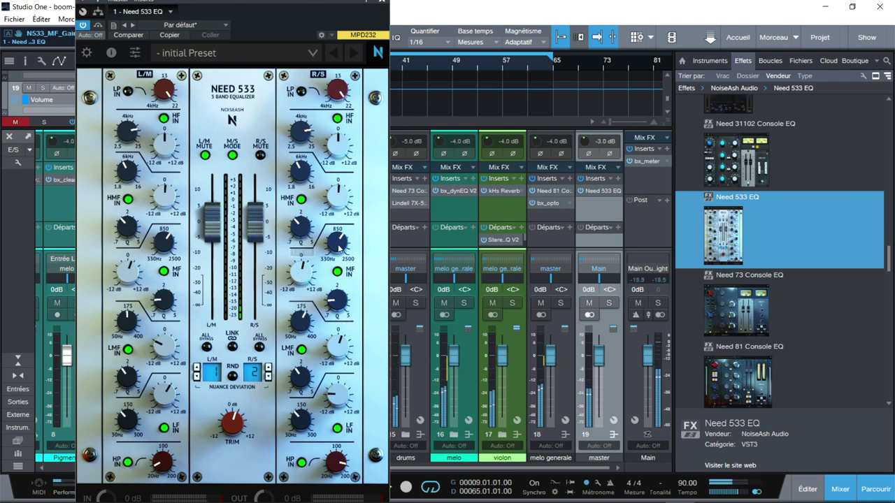
Lower the side channel's MF frequency, cut its MF gain and slightly reduce its HMF gain.
mouse_move(339, 246)
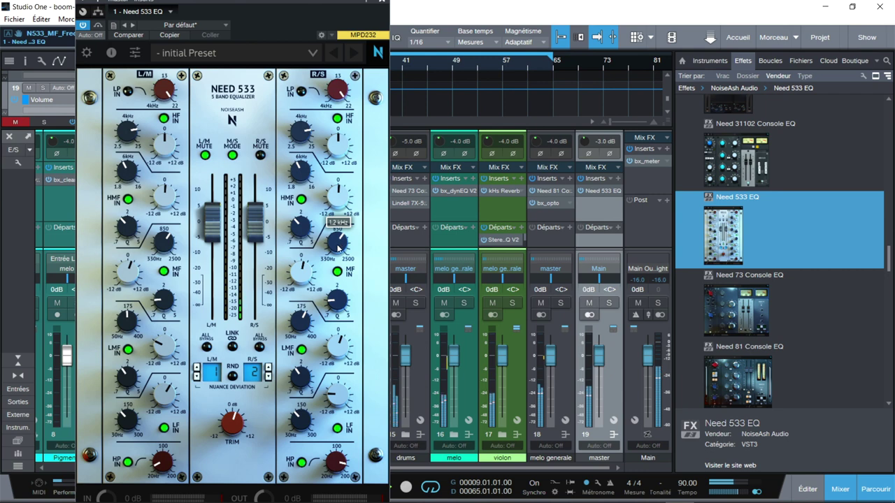
mouse_move(308, 273)
left_click_drag(308, 273, 295, 302)
left_click_drag(337, 200, 335, 213)
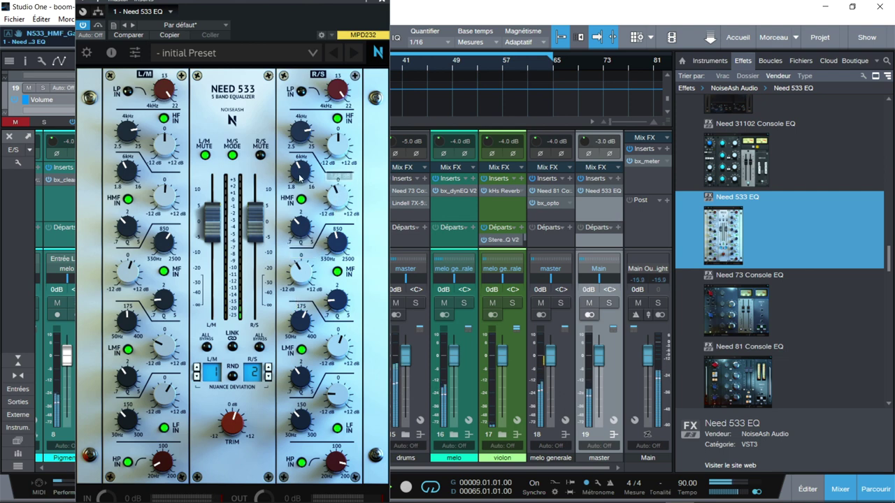
Boost the side channel's HF band about 1.6 dB at about 5 kHz and check its low-pass filter.
left_click_drag(335, 147, 295, 184)
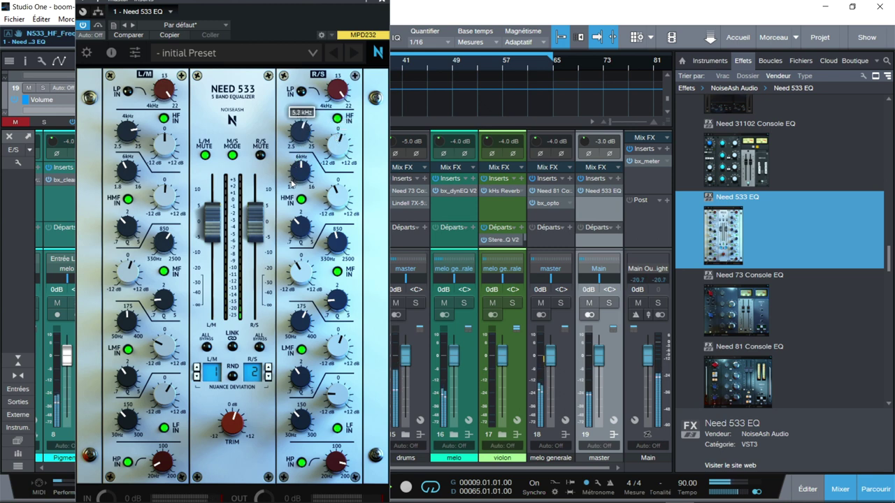
left_click_drag(339, 161, 339, 153)
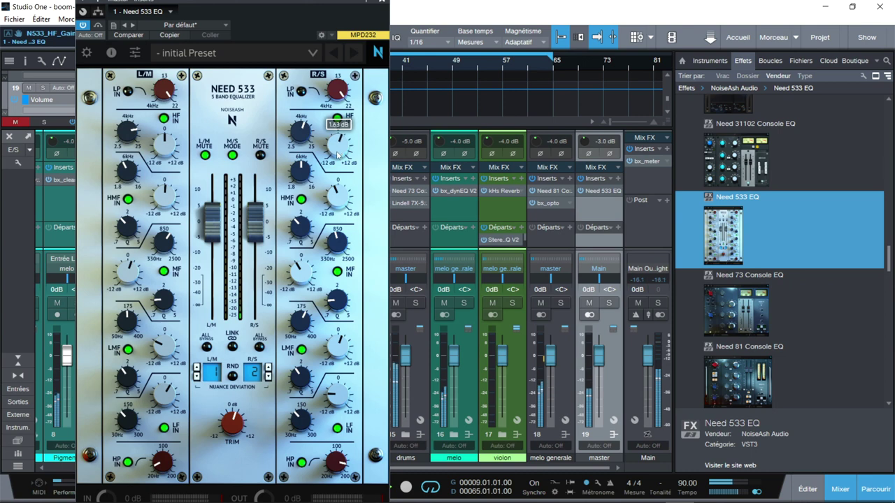
mouse_move(337, 105)
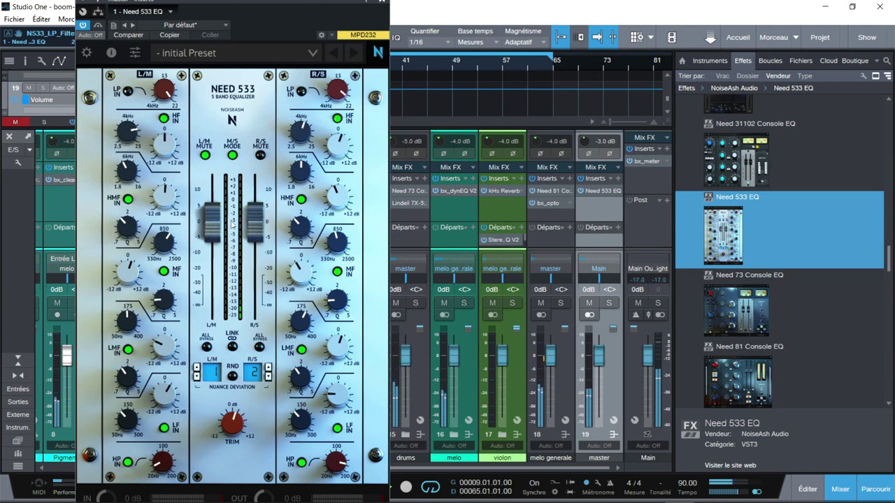
Lower the mid channel's fader to about -3 dB, mute the side channel and unmute the mid channel.
scroll(219, 225, "down", 3)
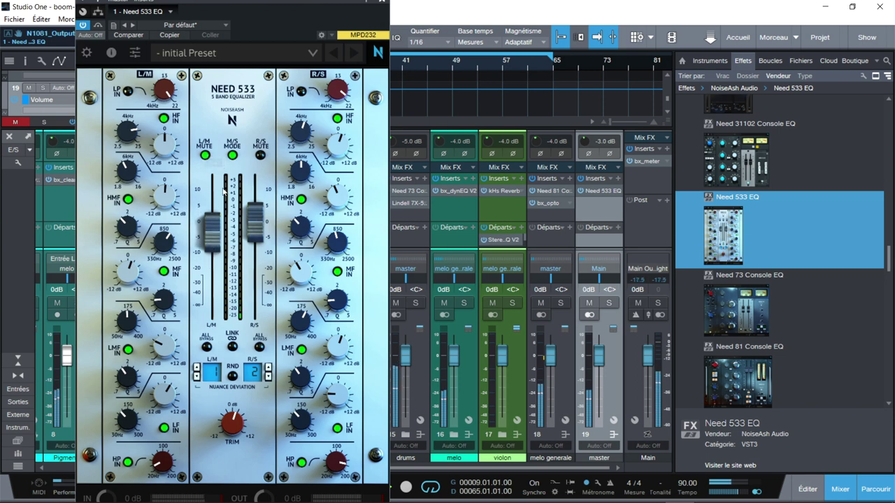
left_click(260, 155)
left_click(205, 156)
scroll(210, 239, "down", 2)
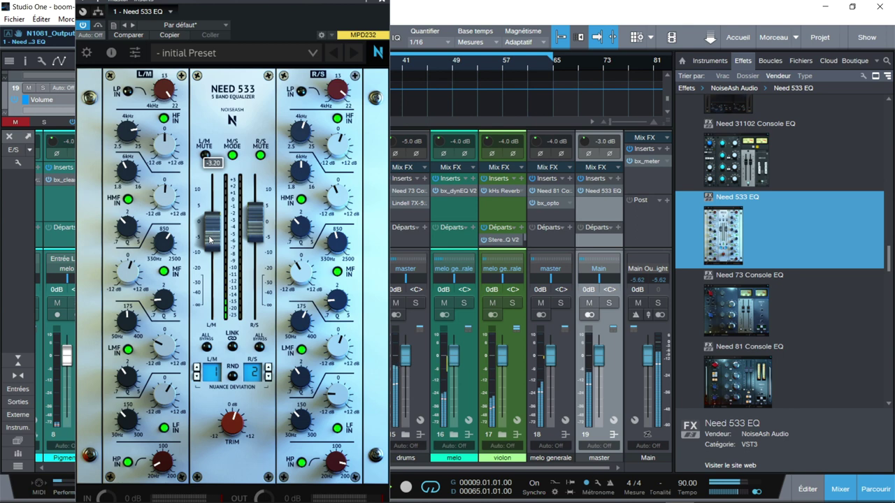
scroll(210, 239, "up", 1)
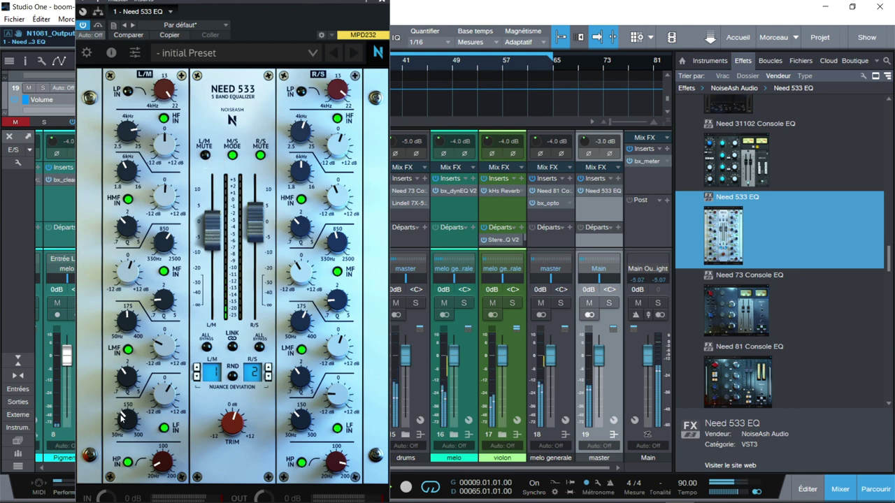
On the mid channel, reduce the LF gain to about 0.86 dB and raise the MF gain slightly.
mouse_move(121, 428)
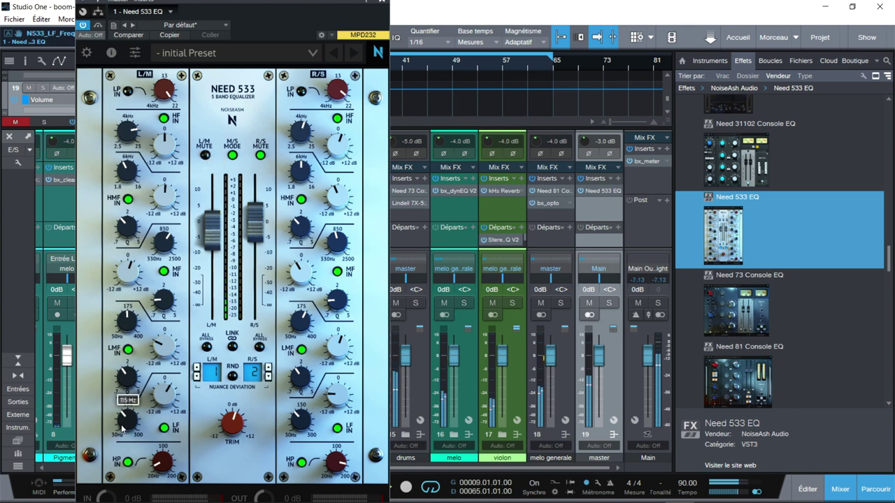
left_click_drag(166, 401, 161, 416)
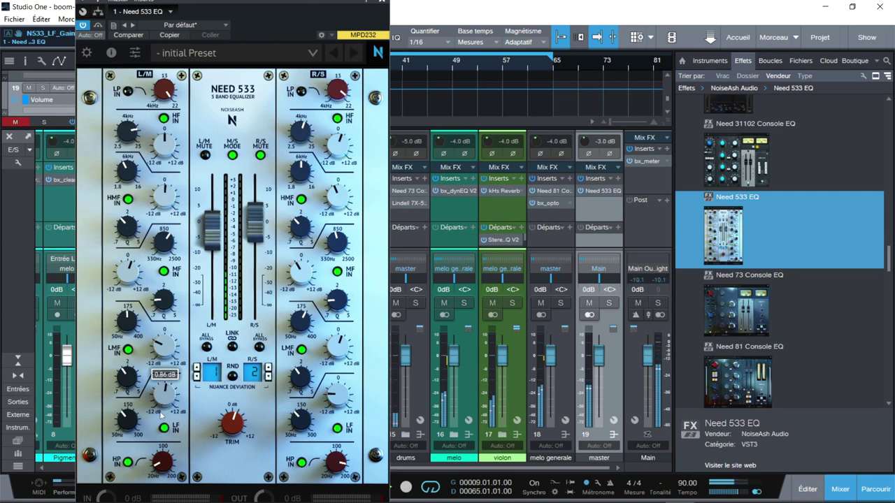
left_click(132, 272)
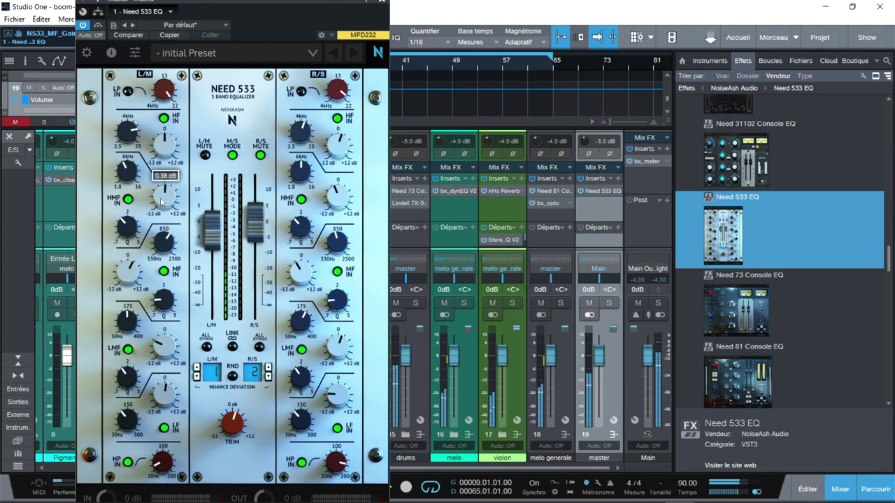
Lower the mid channel's HF frequency and boost its HF gain by about 2 dB.
left_click(122, 140)
left_click_drag(122, 140, 119, 188)
left_click_drag(164, 149, 162, 124)
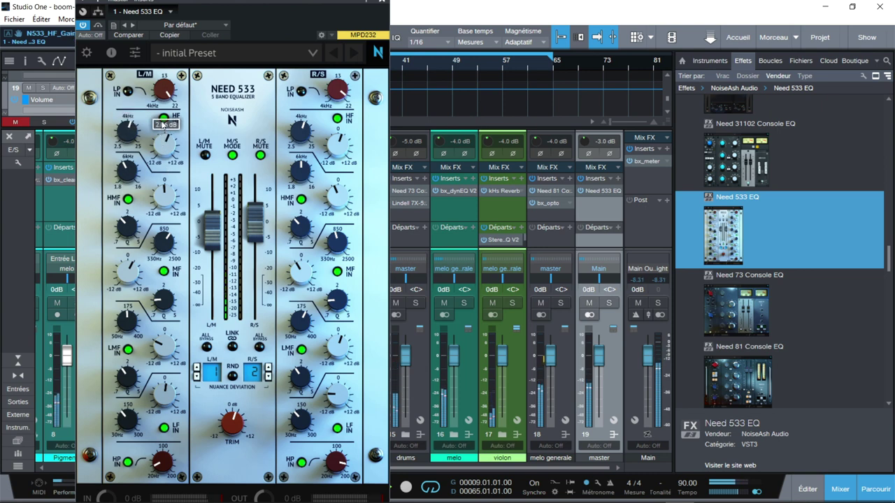
Unmute the side channel and balance the faders, lowering the mid fader to about -4.5 dB.
left_click(260, 155)
left_click_drag(207, 234, 216, 259)
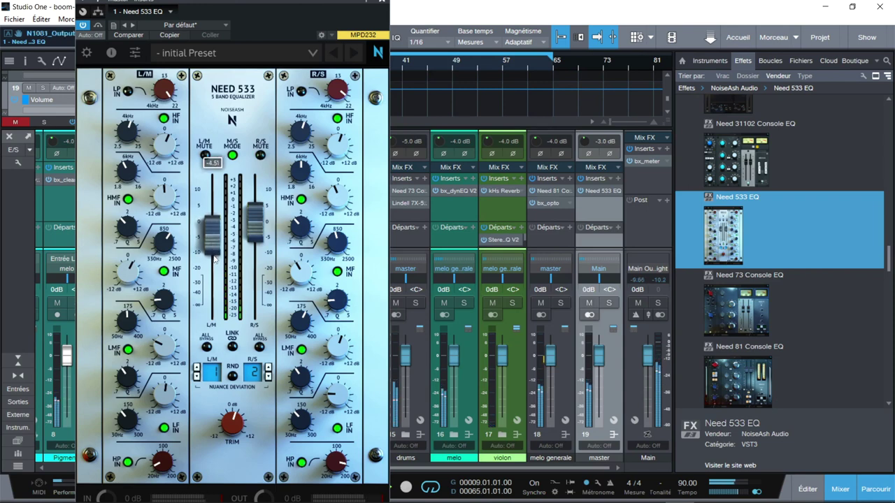
mouse_move(260, 241)
left_mouse_down()
mouse_move(222, 247)
mouse_move(256, 231)
left_mouse_up()
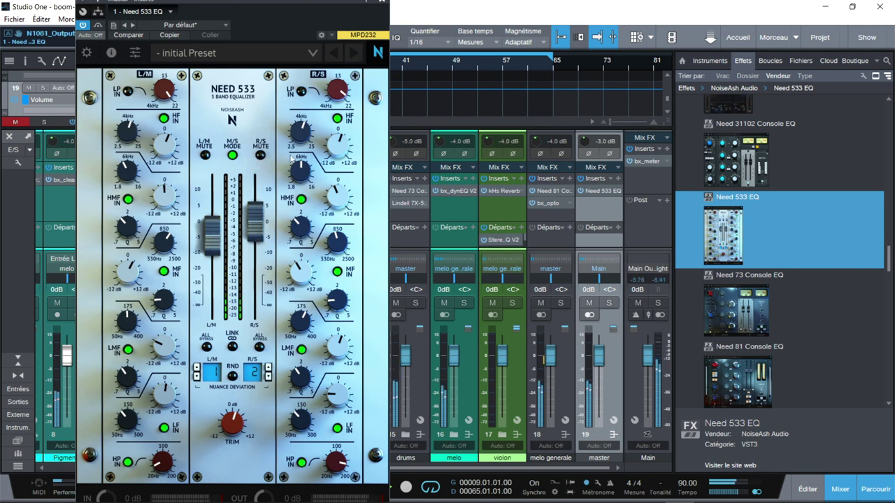
Pull the side channel's HF gain back to near 0 dB, raise its MF Q and soften its MF cut.
left_click_drag(344, 138, 347, 191)
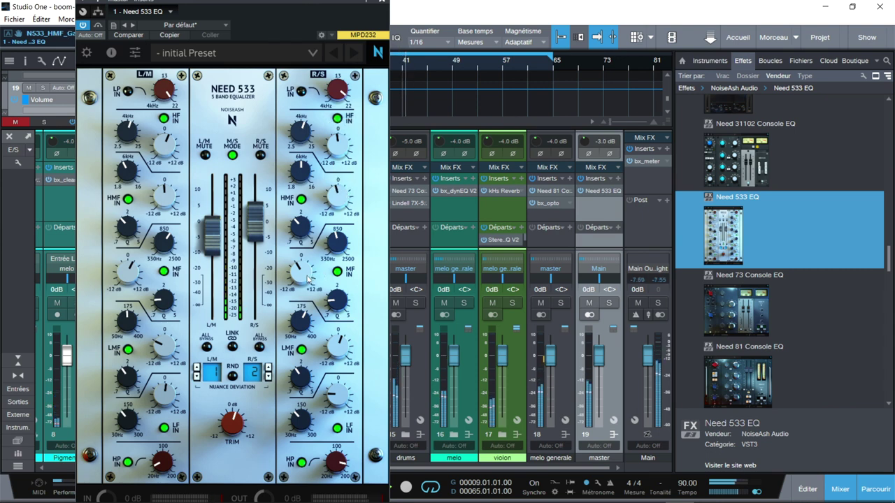
left_click_drag(337, 299, 345, 228)
left_click_drag(302, 273, 311, 276)
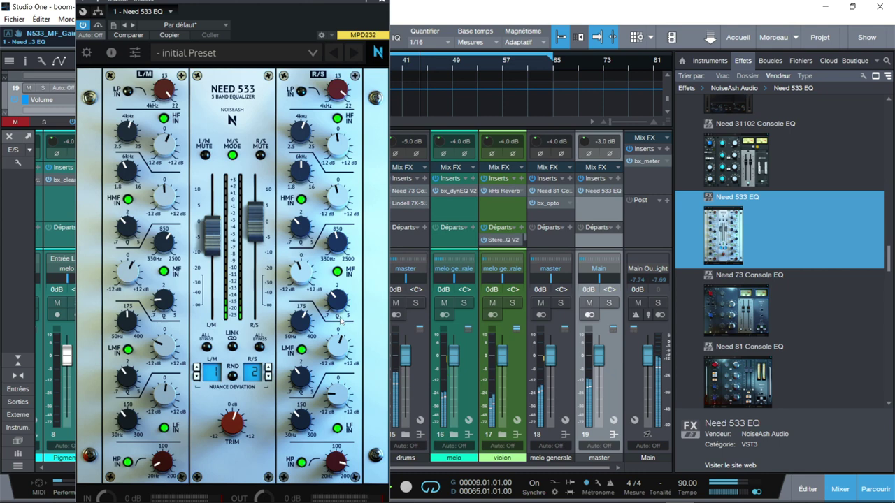
Change the side channel's LMF boost into a slight cut and fine-tune the side fader level.
left_click_drag(343, 346, 299, 325)
left_click_drag(256, 230, 255, 228)
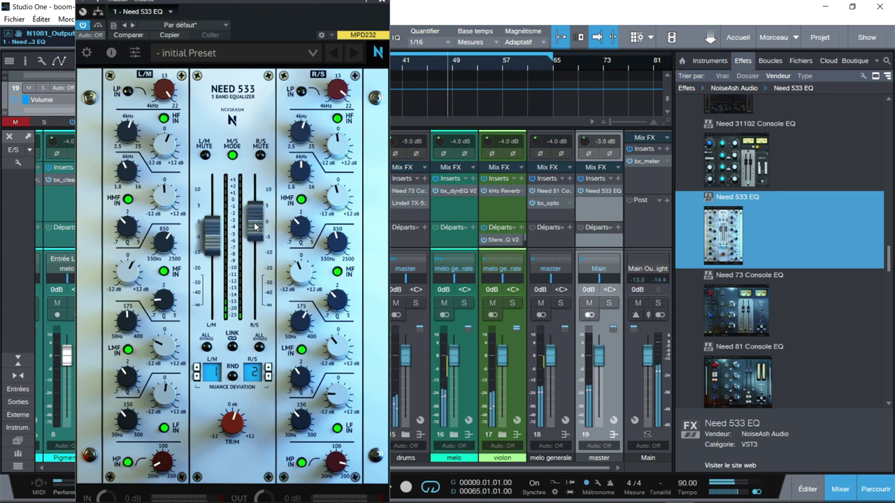
Compare the master with Need 533 EQ bypassed and active, and raise the trim slightly to match the level.
left_click(83, 26)
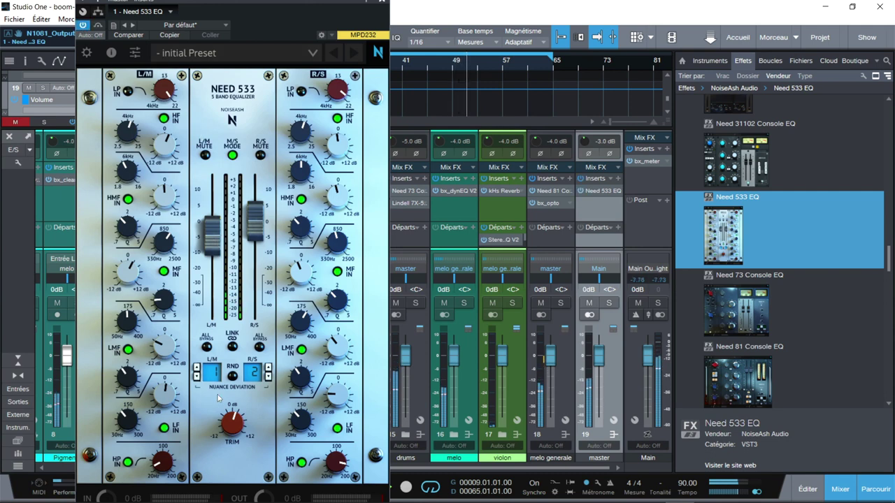
left_click_drag(232, 441, 237, 423)
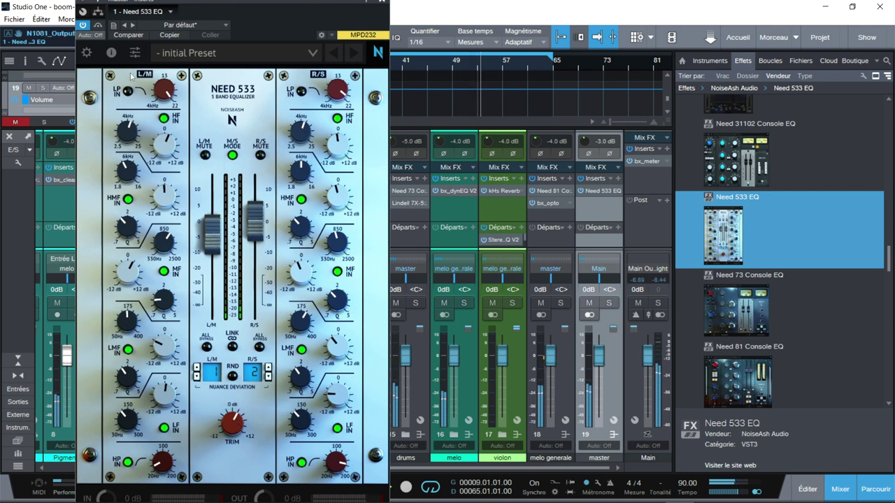
Check the master against the bypassed Need 533 EQ and fine-tune the side channel's fader level.
left_click(84, 26)
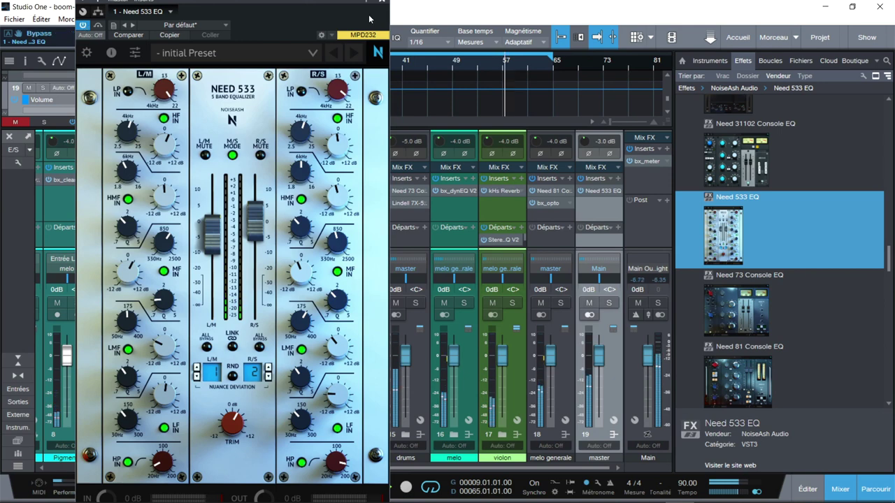
left_click_drag(892, 266, 892, 277)
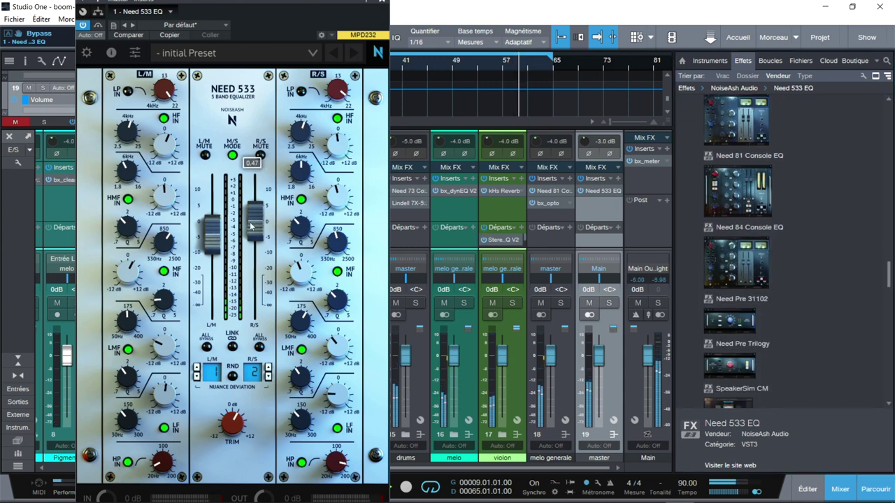
left_click_drag(250, 231, 250, 234)
Audition the side channel alone by muting the mid, cut its HMF gain to about -2.5 dB, and unmute the mid.
left_click(205, 156)
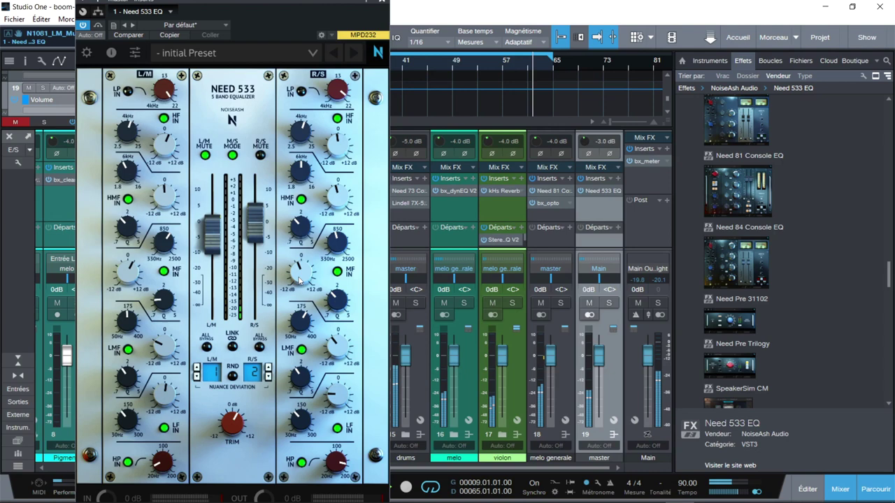
left_click_drag(299, 278, 299, 231)
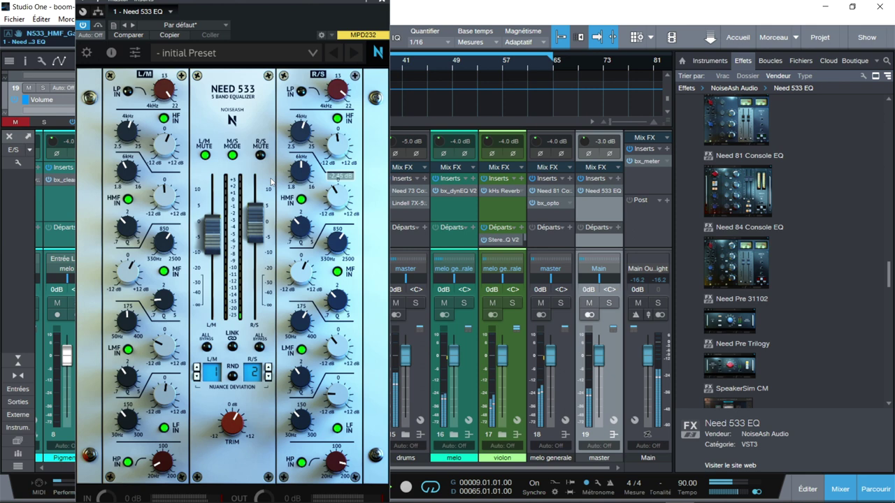
left_click(204, 155)
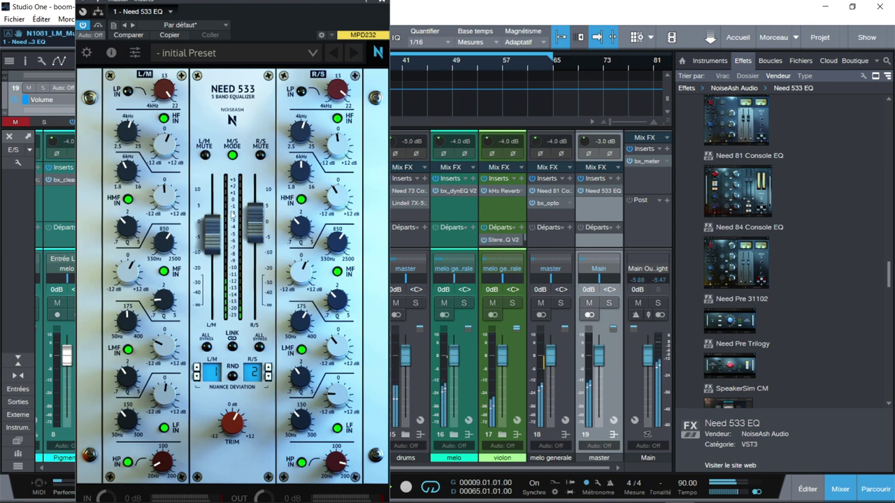
Raise the mid fader to about -3.3 dB and boost the mid LF gain, checking the result against bypass.
left_click_drag(213, 235, 214, 230)
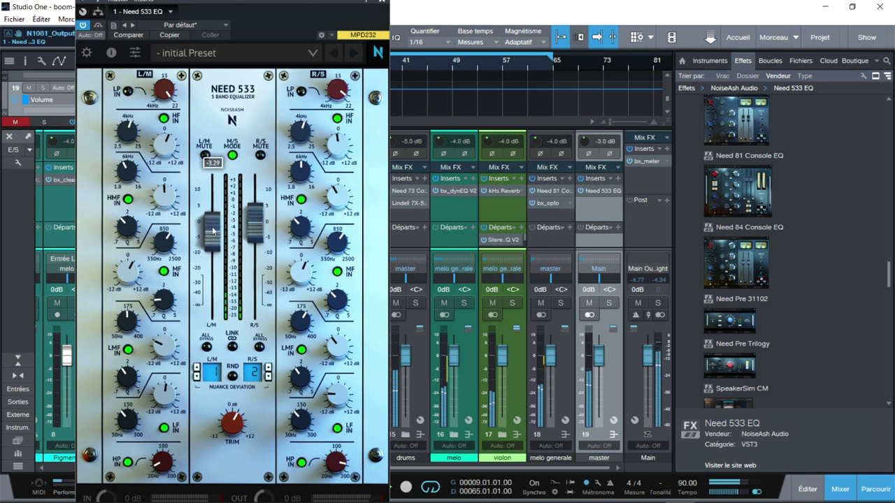
left_click_drag(169, 390, 168, 380)
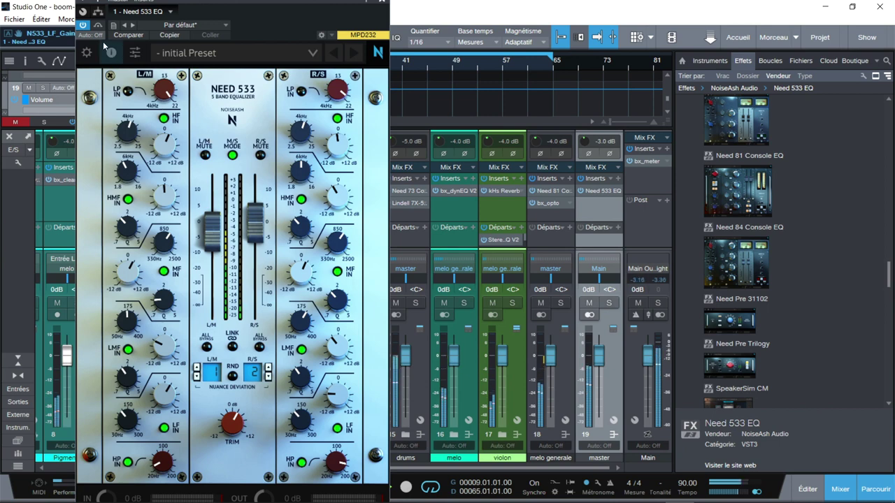
left_click(83, 26)
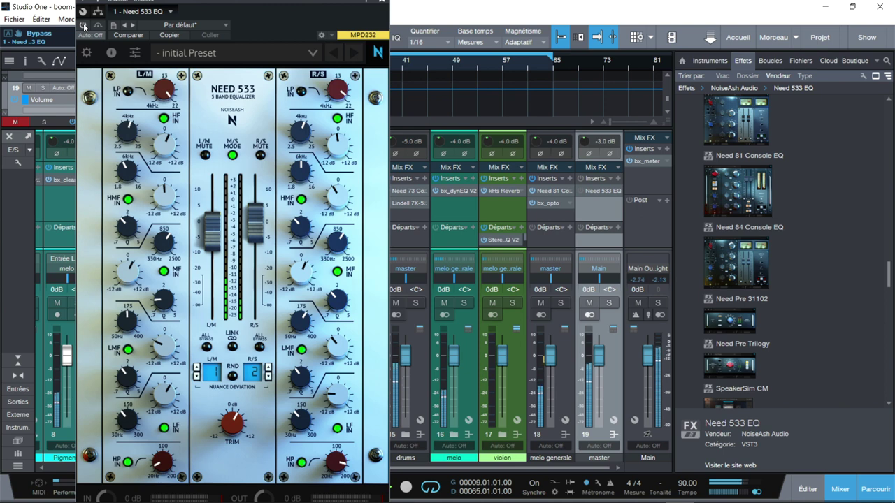
left_click(84, 26)
Bring the side channel's MF gain back to near 0 dB and fine-tune its LMF cut.
left_click_drag(306, 271, 303, 278)
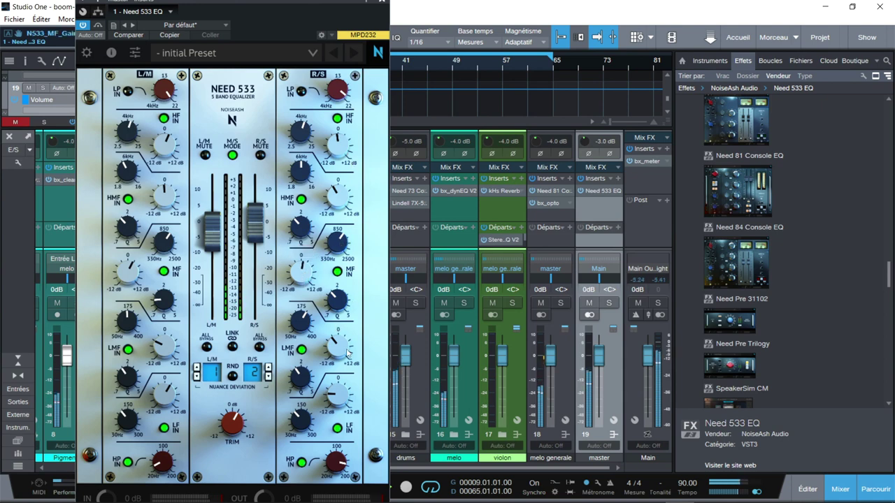
left_click_drag(348, 353, 347, 353)
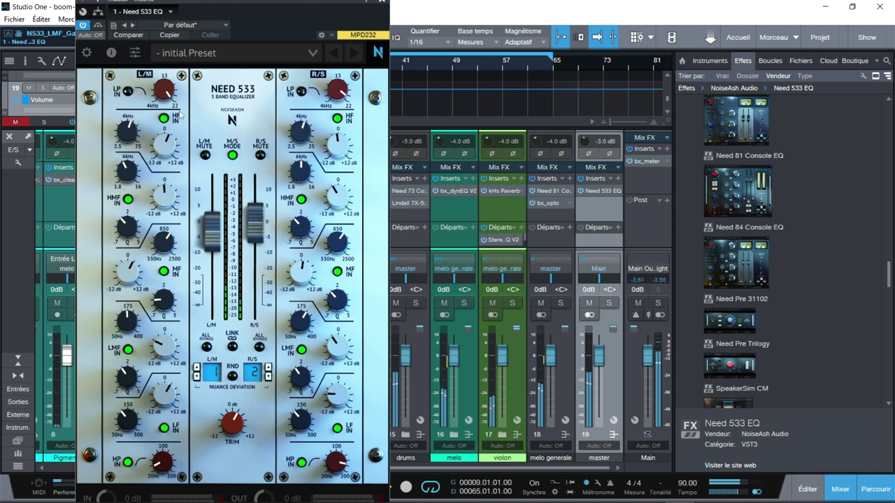
Enable the low-pass filters on both channels, setting the mid to 19.5 kHz and the side to 17.5 kHz.
left_click(168, 92)
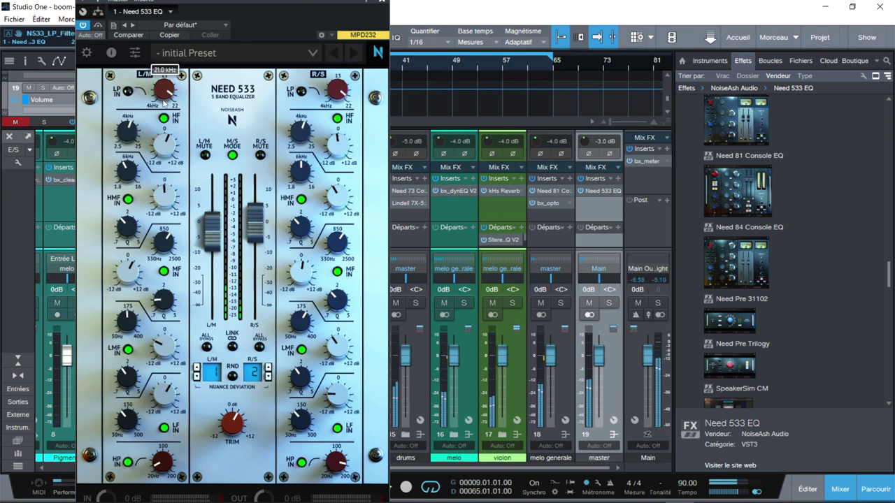
left_click(129, 91)
left_click(301, 92)
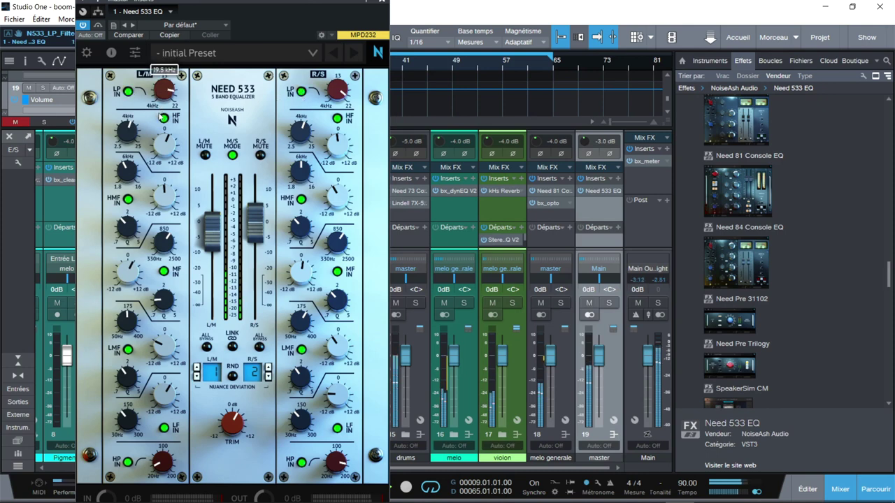
mouse_move(336, 105)
left_click_drag(336, 105, 333, 145)
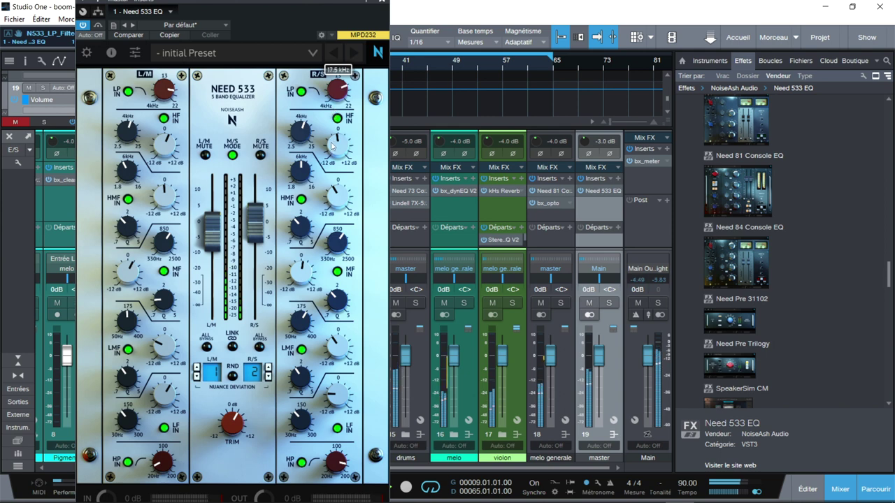
Compare the master with Need 533 EQ bypassed and active, and close the plugin window.
left_click(84, 26)
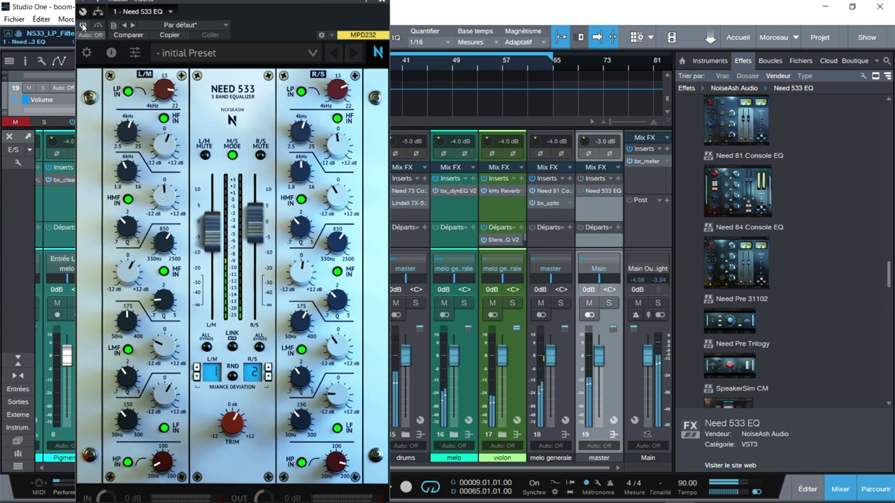
left_click(83, 26)
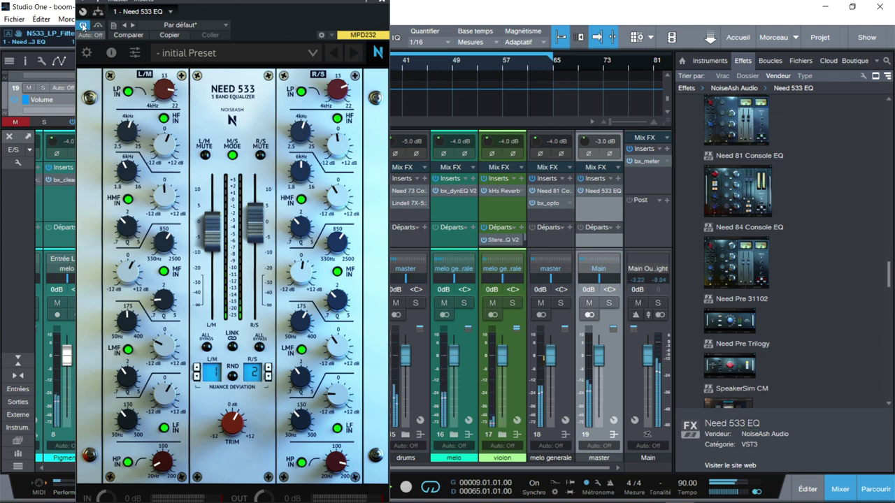
left_click(381, 5)
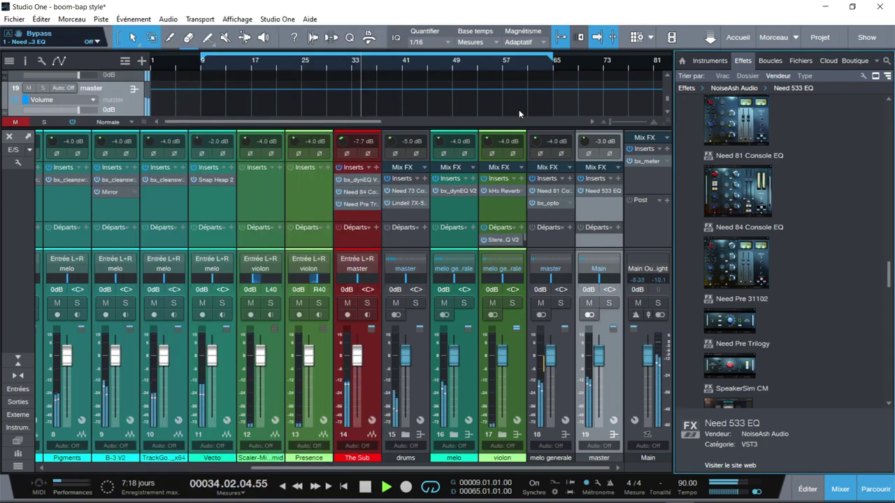
Reopen Need 533 EQ on the master to review its settings, close it, and look over the NoiseAsh effects list.
left_click(593, 191)
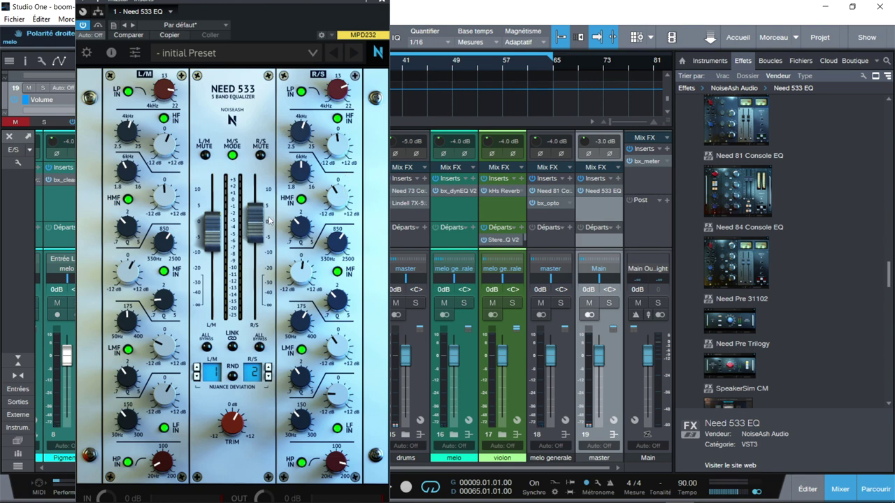
left_click(383, 4)
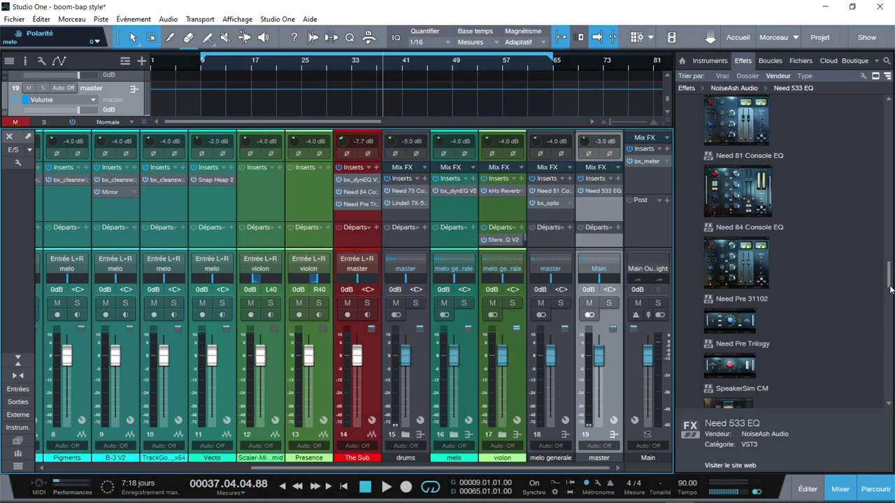
left_click_drag(891, 281, 884, 257)
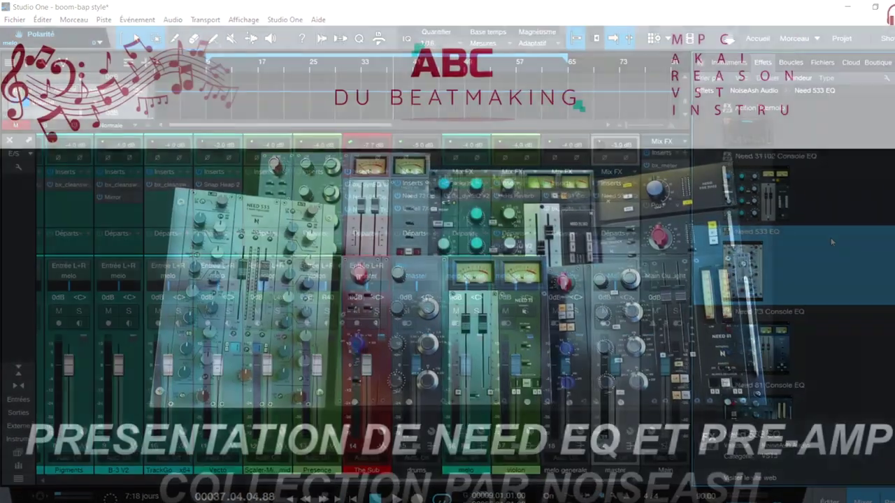